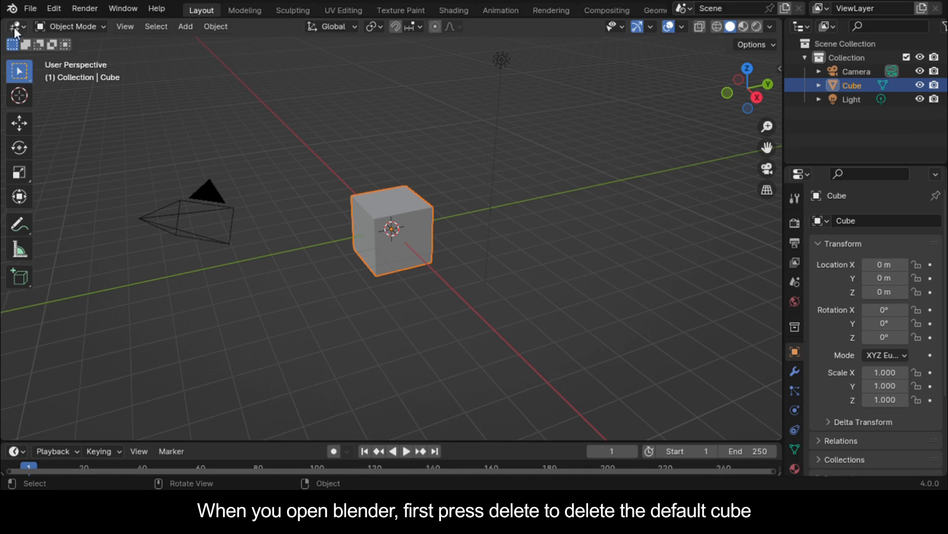
# Delete the default cube and open can.blend from the projects folder as the source file for appending.
pyautogui.press('Delete')
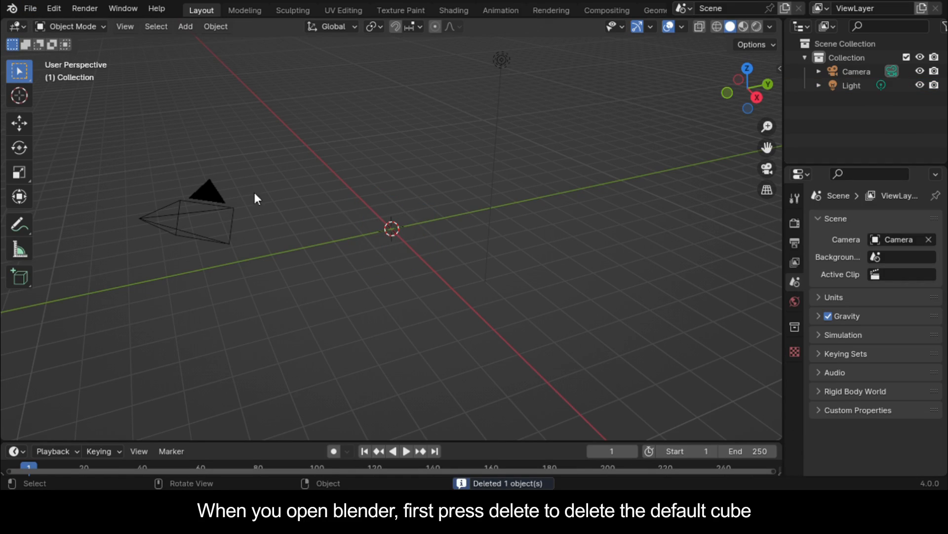
pyautogui.click(30, 9)
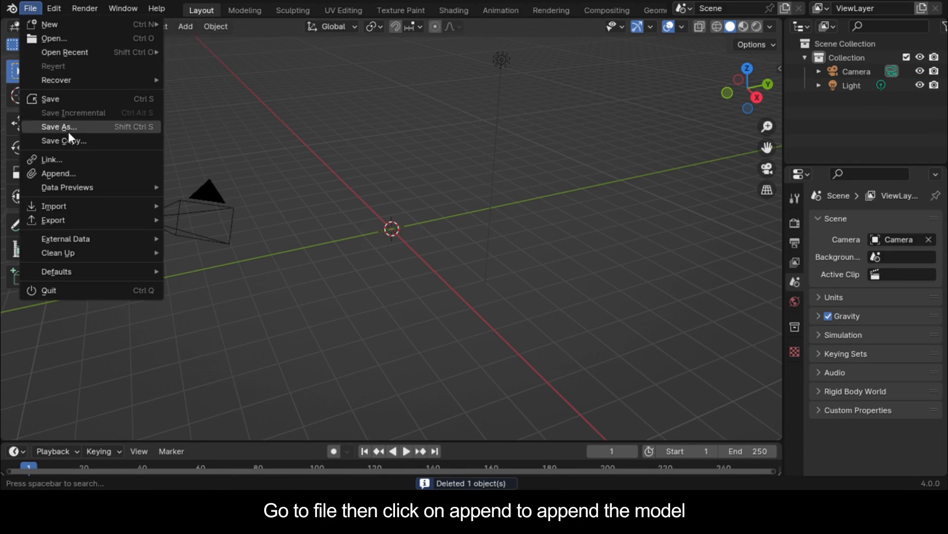
pyautogui.click(77, 171)
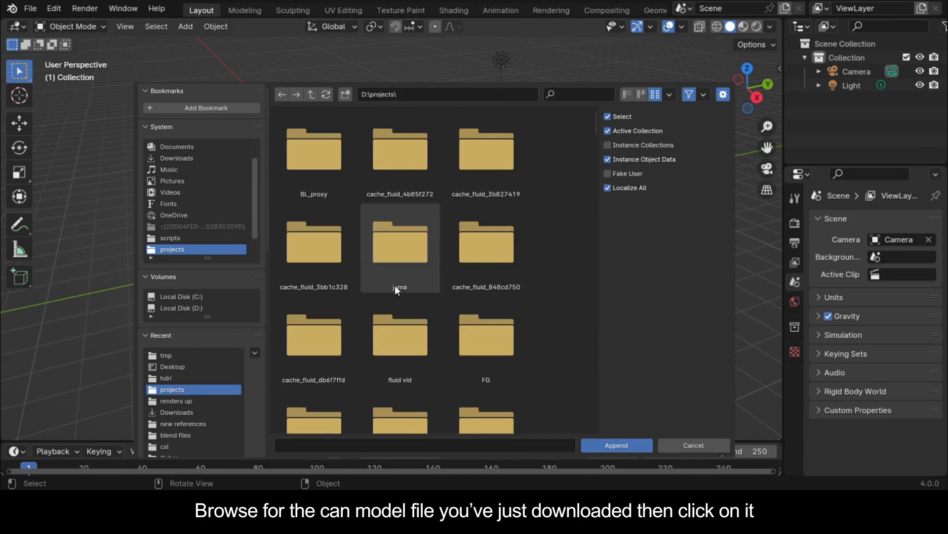
pyautogui.scroll(-1, 395, 290)
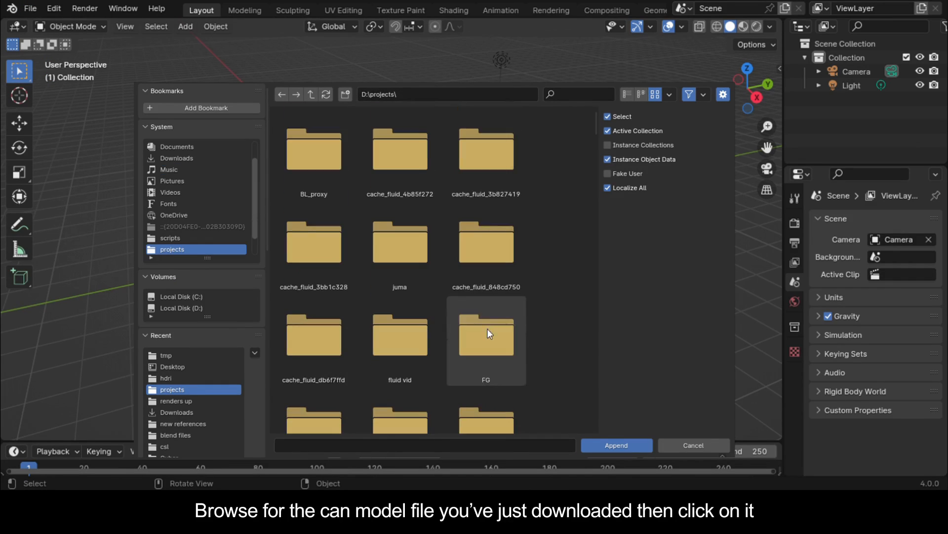
pyautogui.click(581, 96)
pyautogui.write('can')
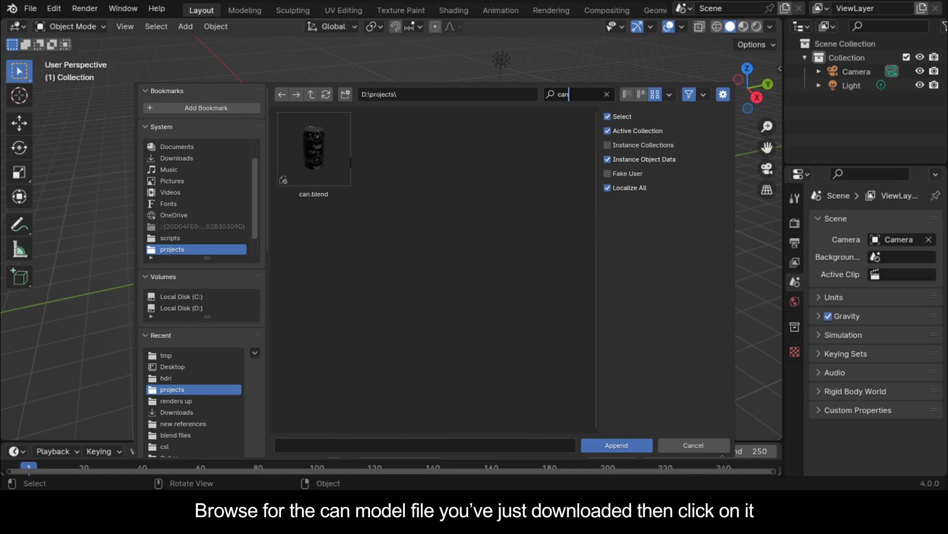
pyautogui.click(345, 158)
# Append the Cube.002 mesh from the Mesh folder of can.blend, leaving the can deselected.
pyautogui.scroll(-1, 571, 202)
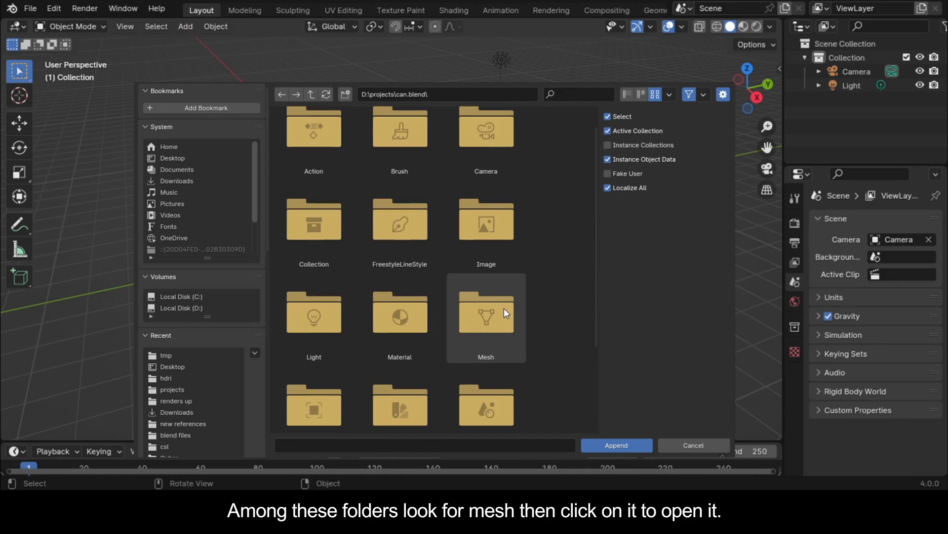
pyautogui.click(503, 309)
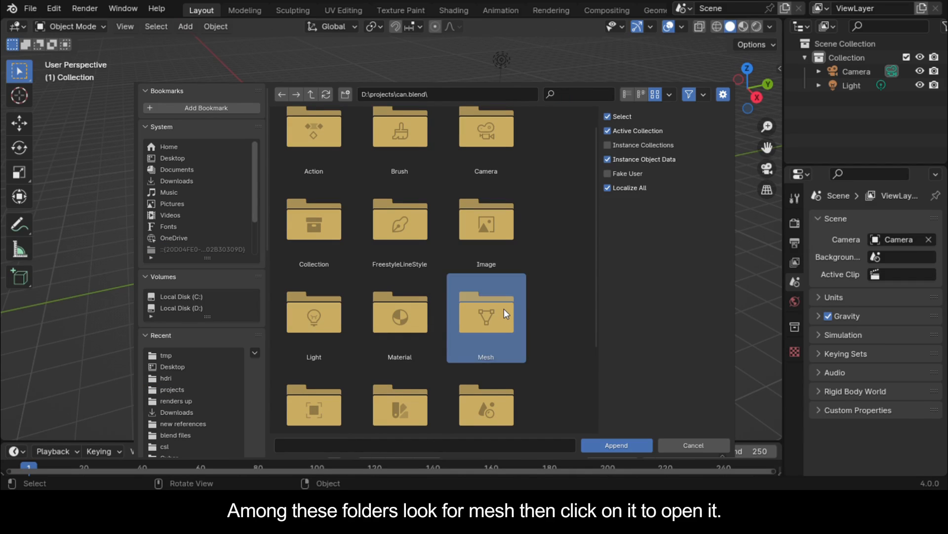
pyautogui.click(504, 309)
pyautogui.click(341, 185)
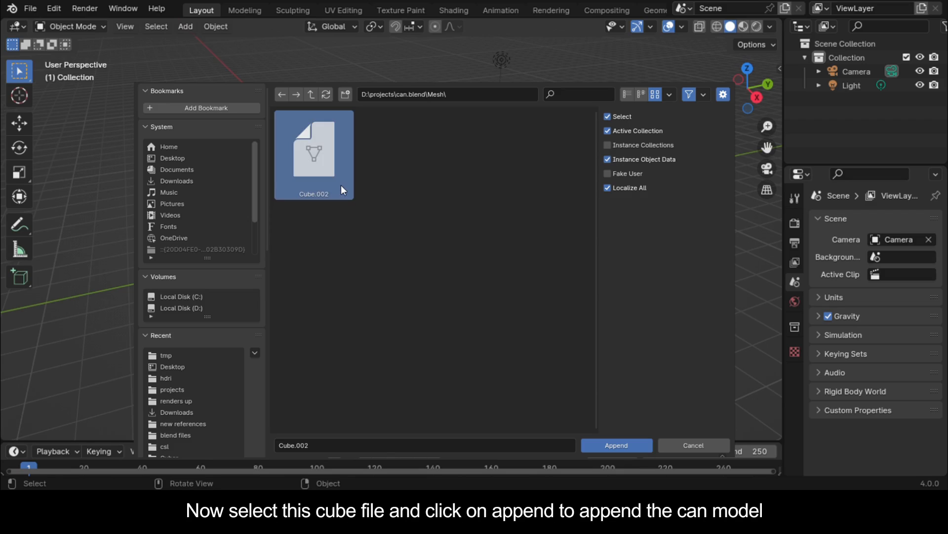
pyautogui.click(617, 445)
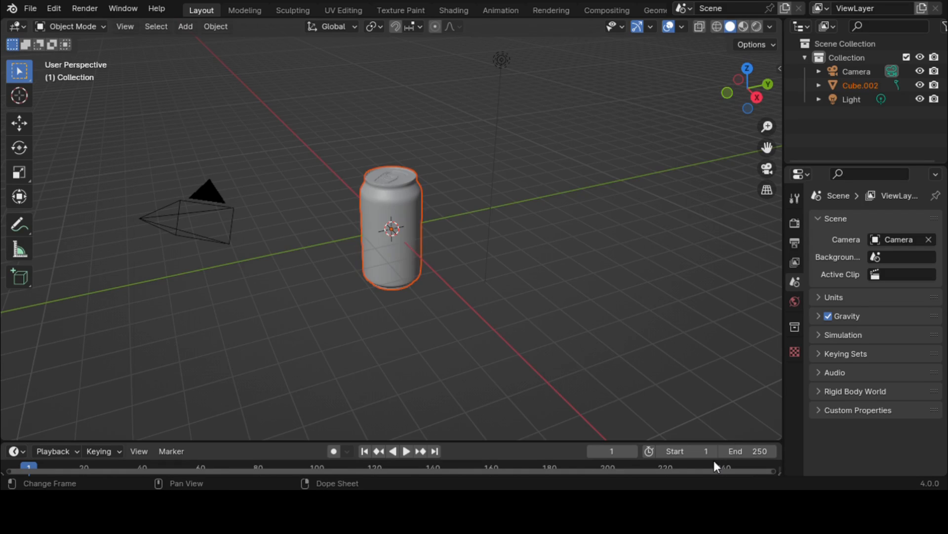
pyautogui.click(436, 196)
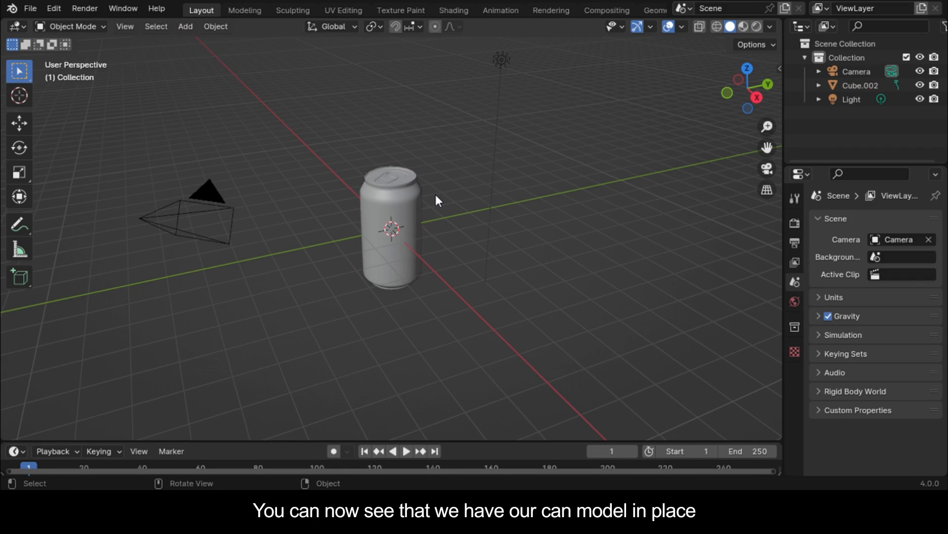
# Duplicate the can by -2 m along Y and repeat the duplication once to form a row of three.
pyautogui.click(395, 224)
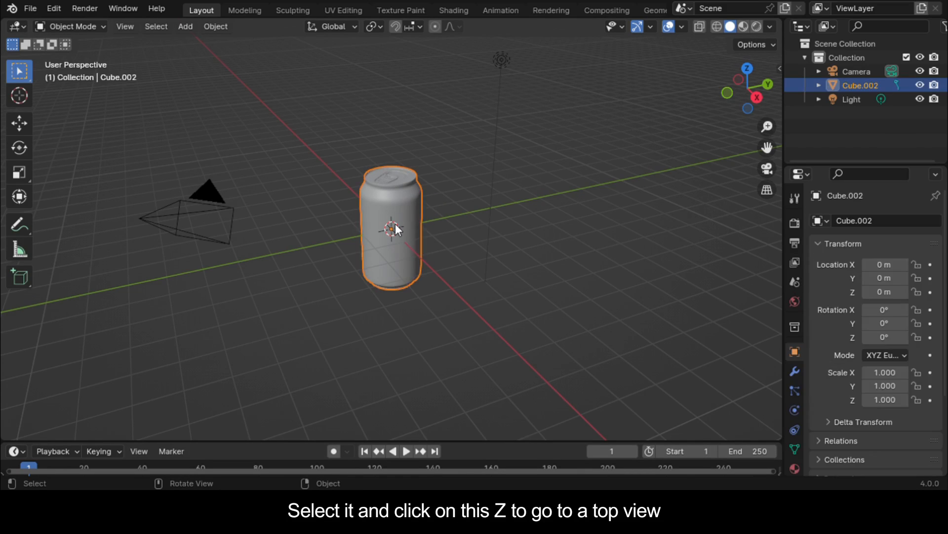
pyautogui.click(748, 69)
pyautogui.scroll(-2, 433, 257)
pyautogui.hotkey('shift', 'd')
pyautogui.press('y')
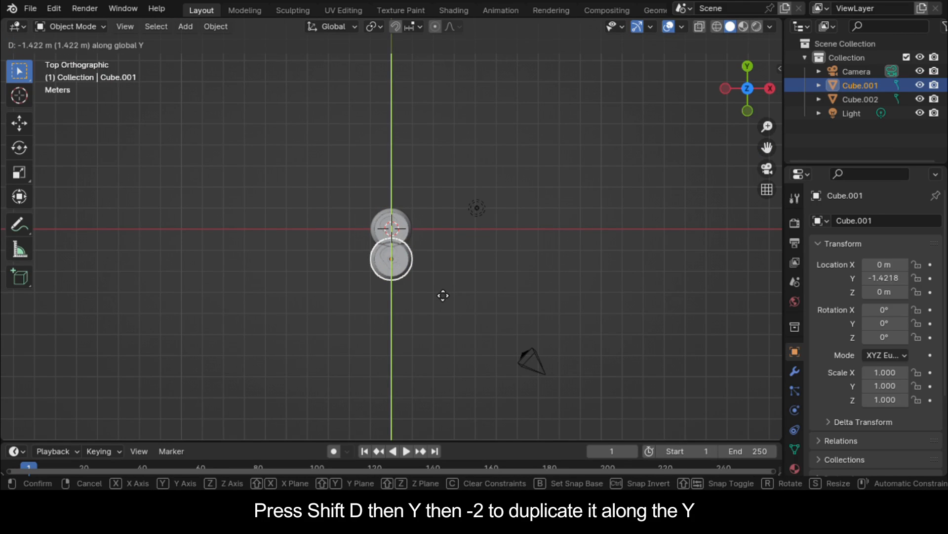
pyautogui.write('-2')
pyautogui.press('Return')
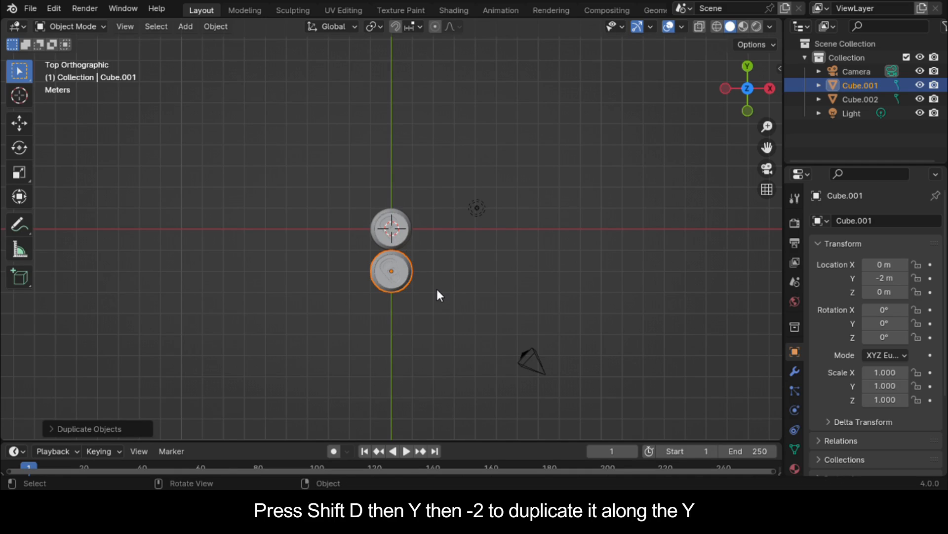
pyautogui.hotkey('shift', 'r')
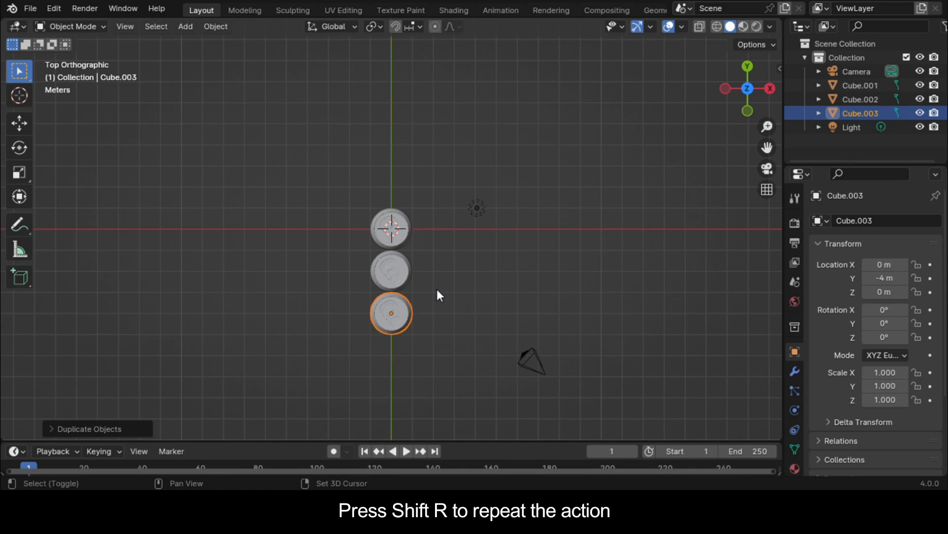
# Duplicate the row of three cans 2 m along X and repeat it three times to form a five-by-three grid.
pyautogui.moveTo(402, 230); pyautogui.dragTo(441, 316)
pyautogui.hotkey('shift', 'd')
pyautogui.press('x')
pyautogui.press('2')
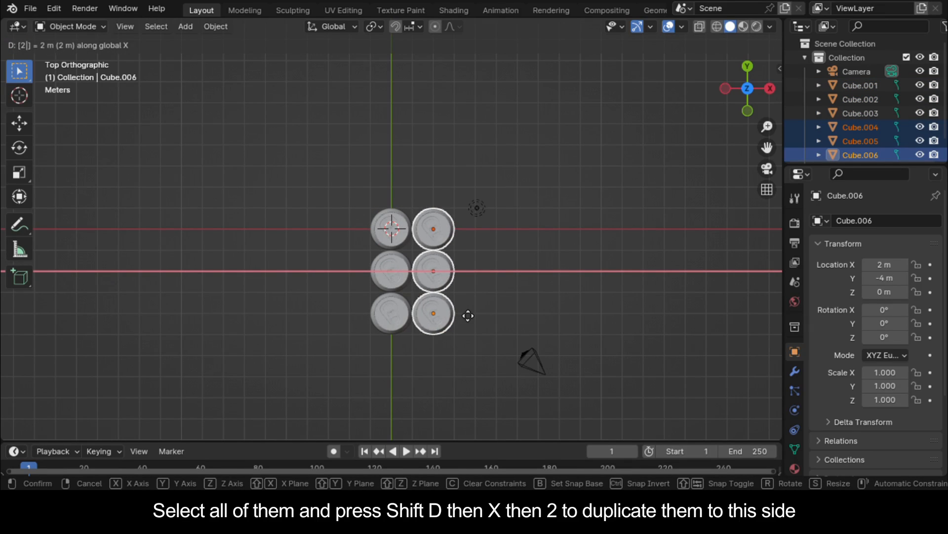
pyautogui.press('Return')
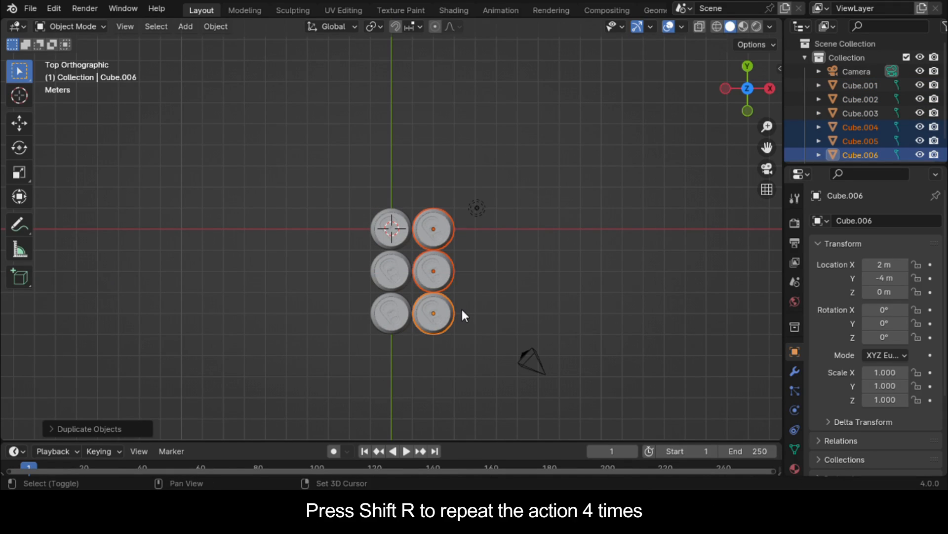
pyautogui.hotkey('shift', 'r')
pyautogui.hotkey('shift', 'r')
pyautogui.hotkey('shift', 'r')
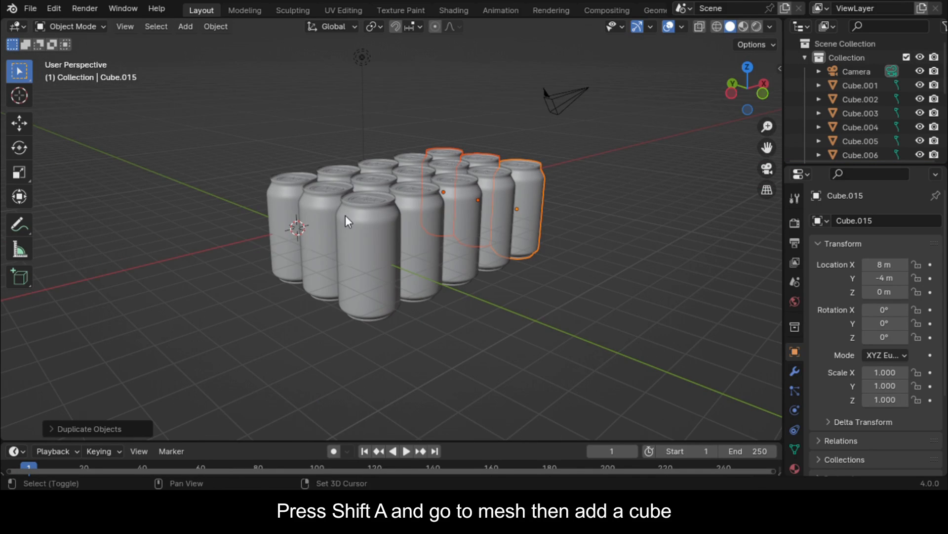
# Add a cube and move it in top view over the middle can, at about X 4 m, Y -2 m.
pyautogui.hotkey('shift', 'a')
pyautogui.moveTo(348, 217)
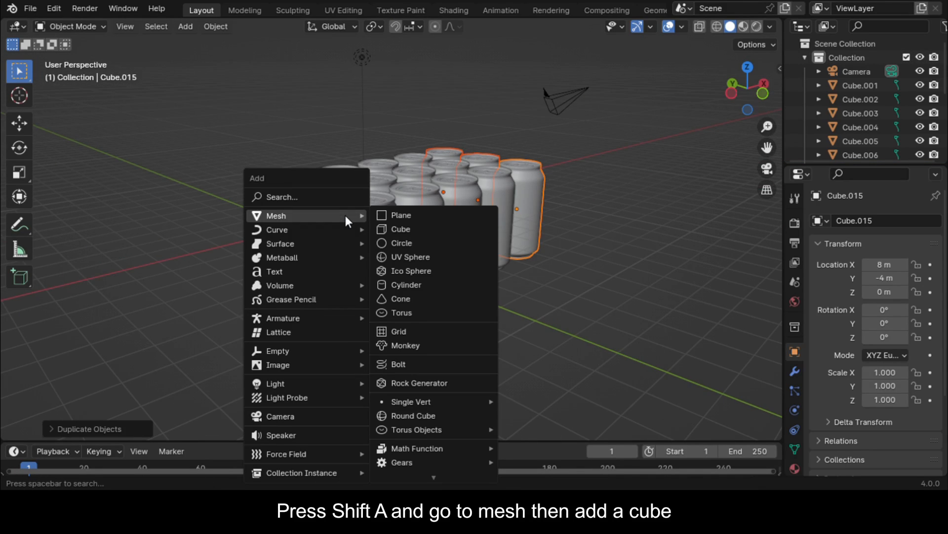
pyautogui.click(437, 230)
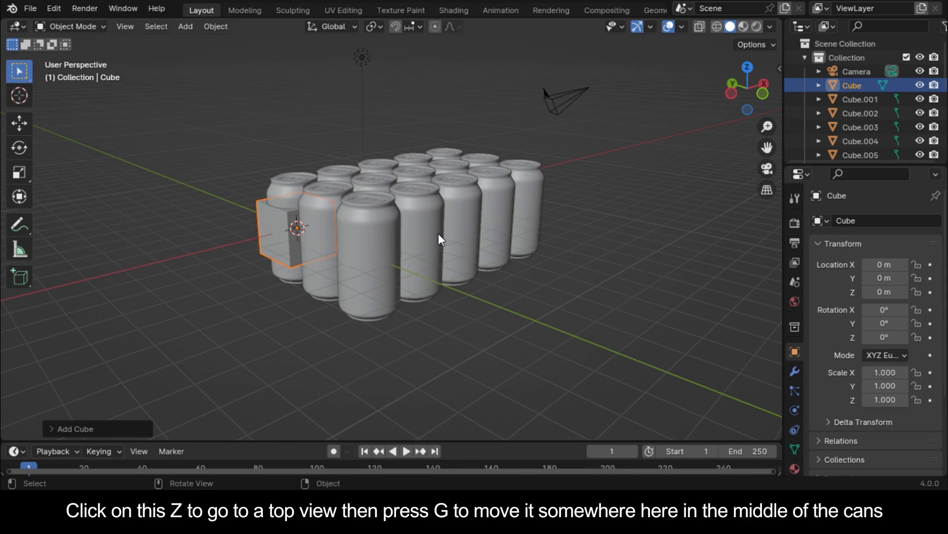
pyautogui.click(747, 67)
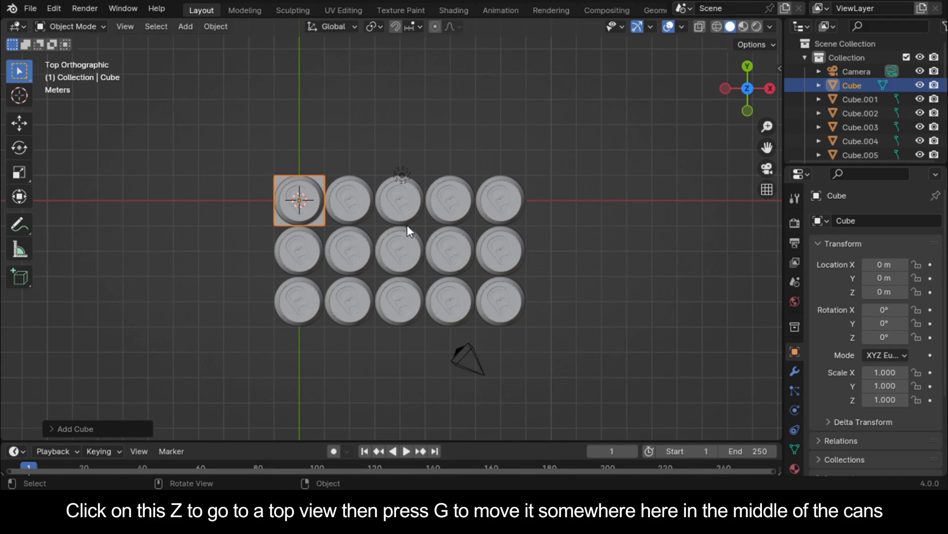
pyautogui.press('g')
pyautogui.click(512, 281)
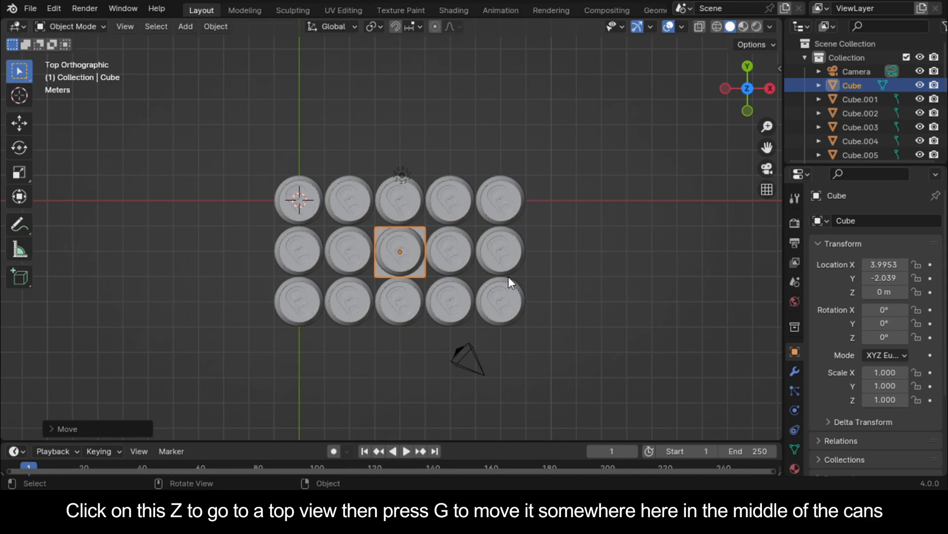
# Scale the cube up to about 5.03 to cover all the cans, and reduce its Y scale to about 3.3.
pyautogui.press('s')
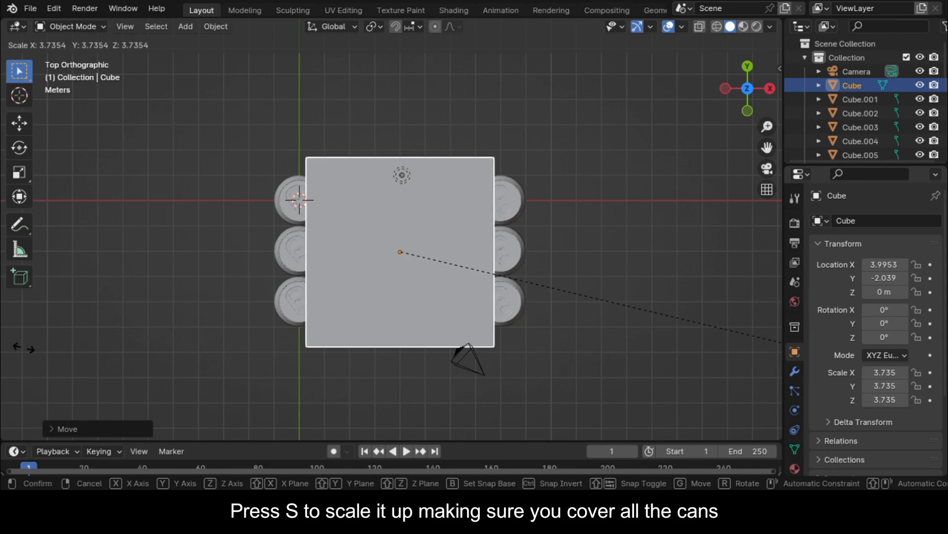
pyautogui.click(170, 368)
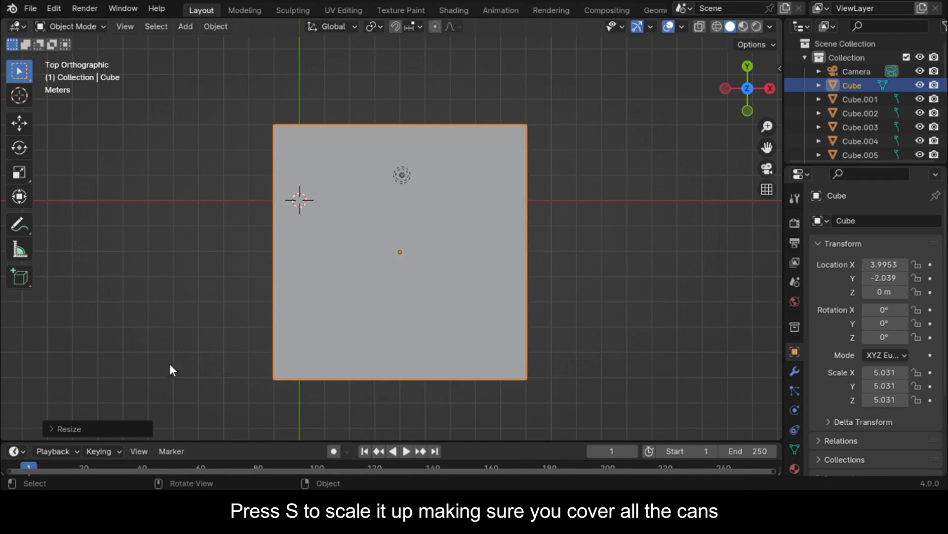
pyautogui.press('s')
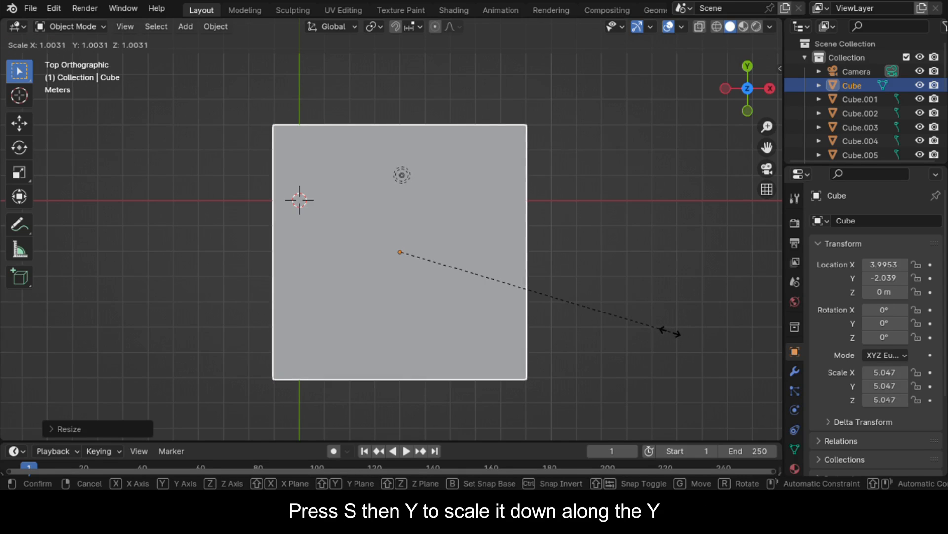
pyautogui.press('x')
pyautogui.press('y')
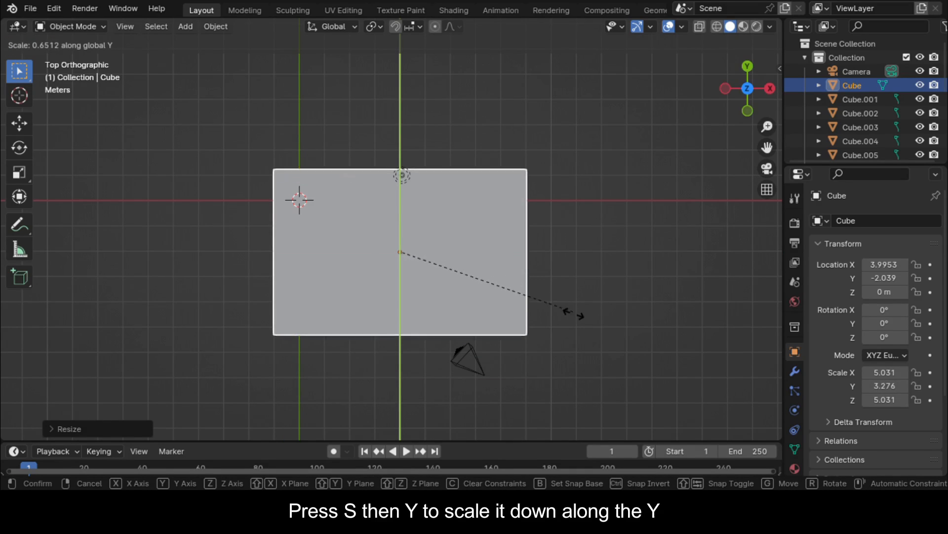
pyautogui.click(633, 301)
# Turn on X-ray in front view and scale the cube down along Z to about 2.2, keeping the cans enclosed.
pyautogui.click(752, 109)
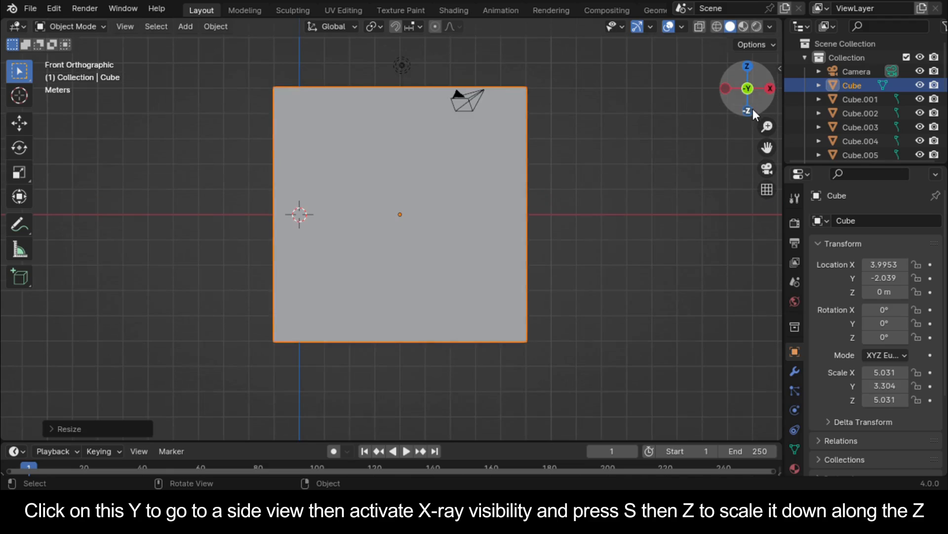
pyautogui.click(702, 27)
pyautogui.press('s')
pyautogui.press('z')
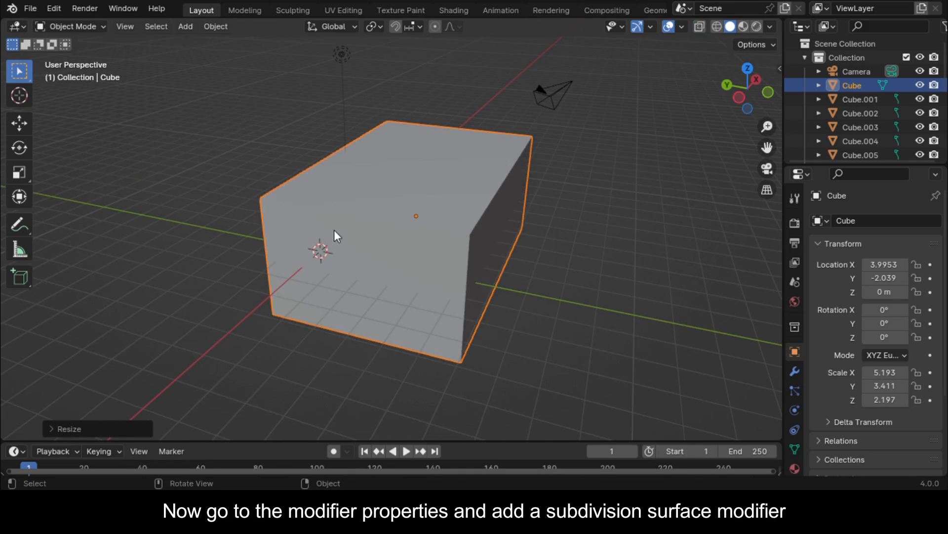
# Add a Subdivision Surface modifier to the cube with viewport levels at 4 and the type set to Simple.
pyautogui.click(795, 371)
pyautogui.click(870, 221)
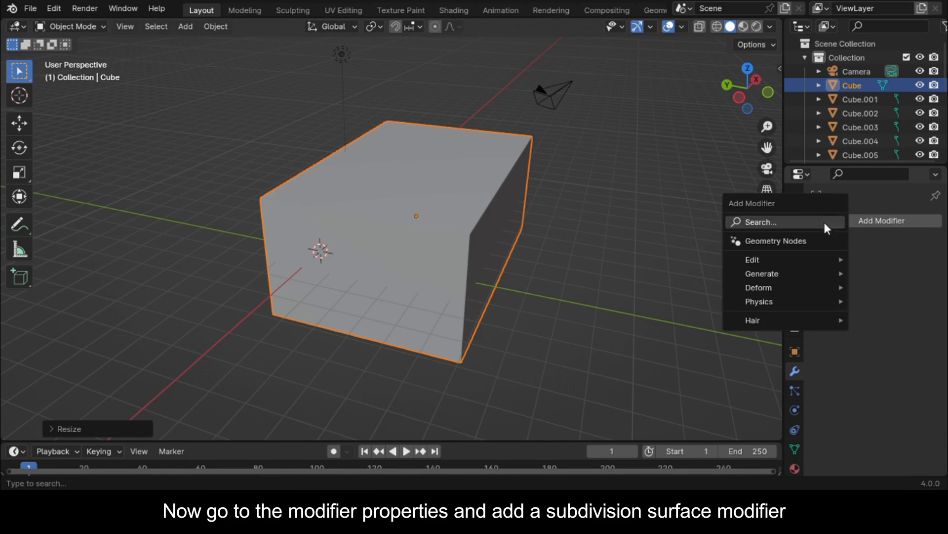
pyautogui.moveTo(758, 275)
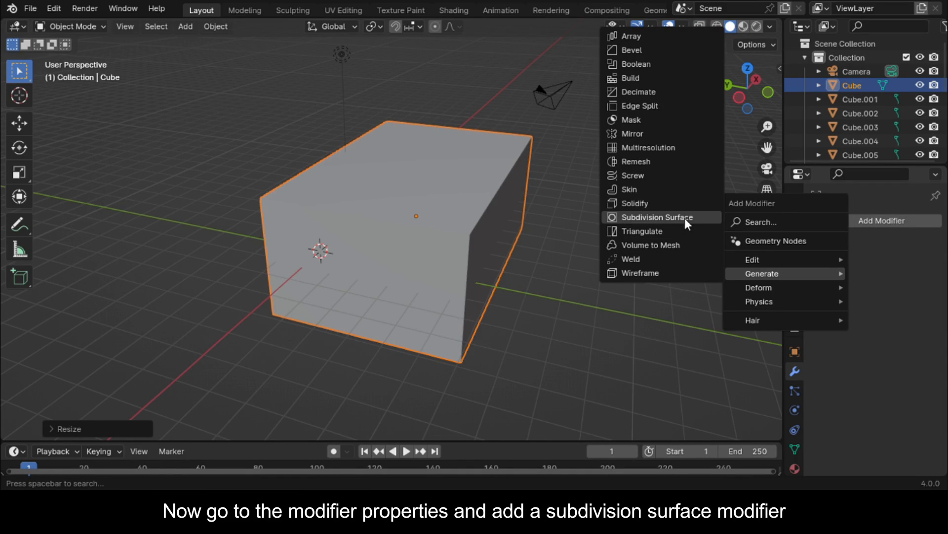
pyautogui.click(689, 220)
pyautogui.click(919, 282)
pyautogui.click(919, 281)
pyautogui.click(919, 281)
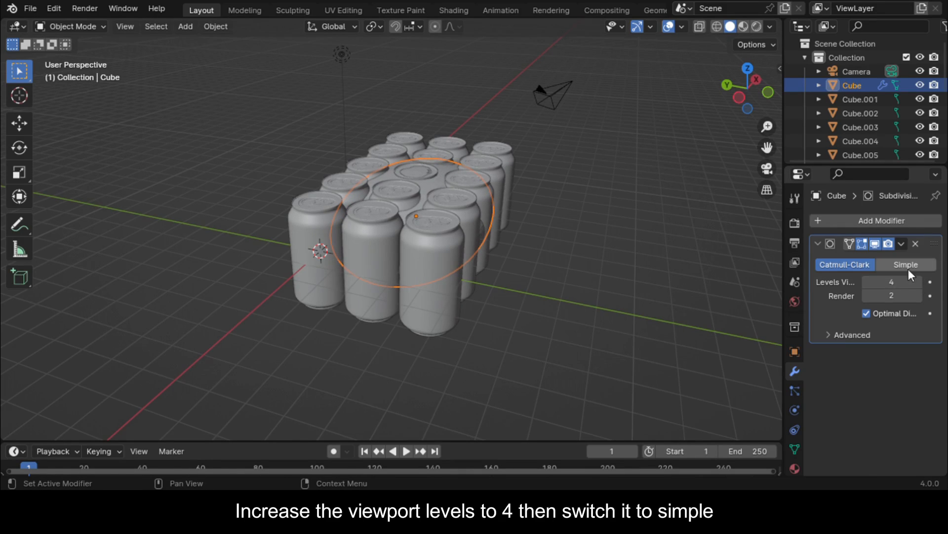
pyautogui.click(906, 265)
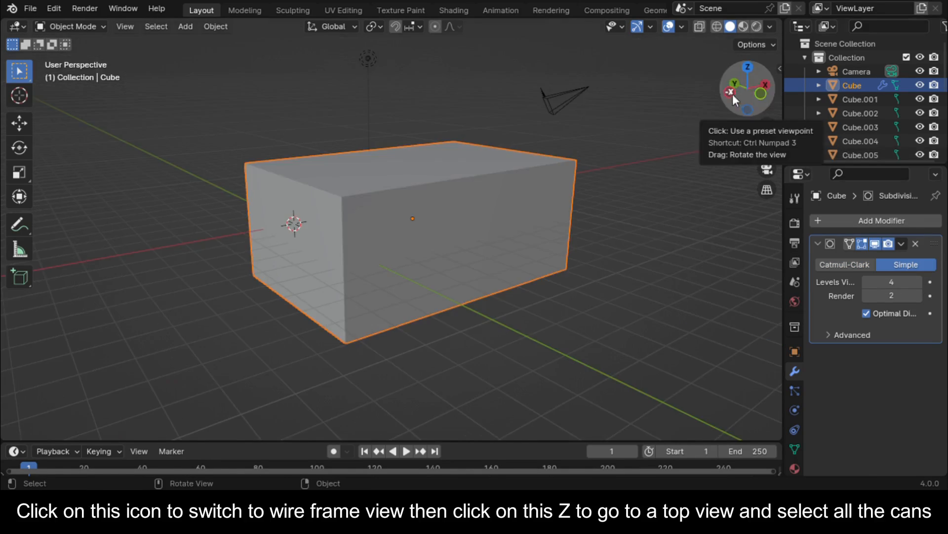
# Select all fifteen cans in wireframe top view, leaving the enclosing cube out, and join them into one object.
pyautogui.click(733, 94)
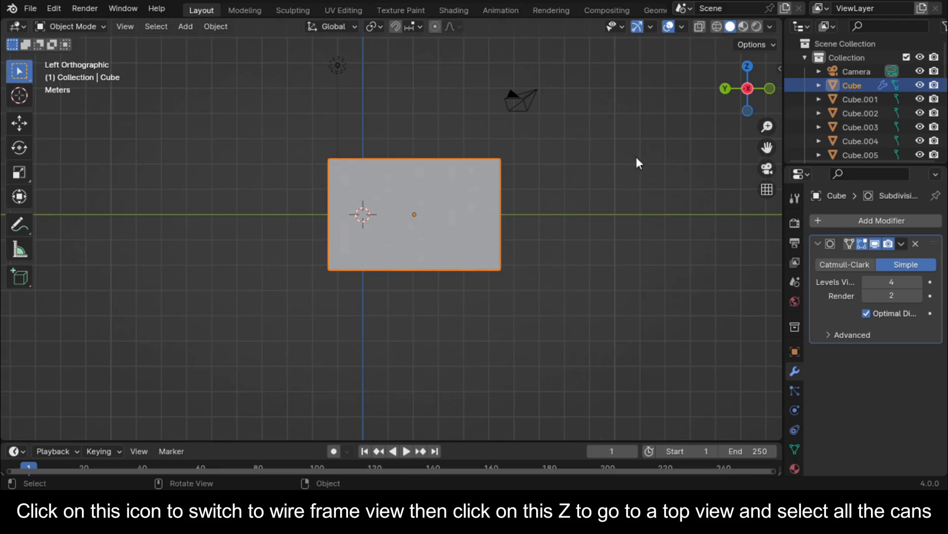
pyautogui.click(716, 26)
pyautogui.moveTo(749, 81); pyautogui.dragTo(745, 60)
pyautogui.click(747, 65)
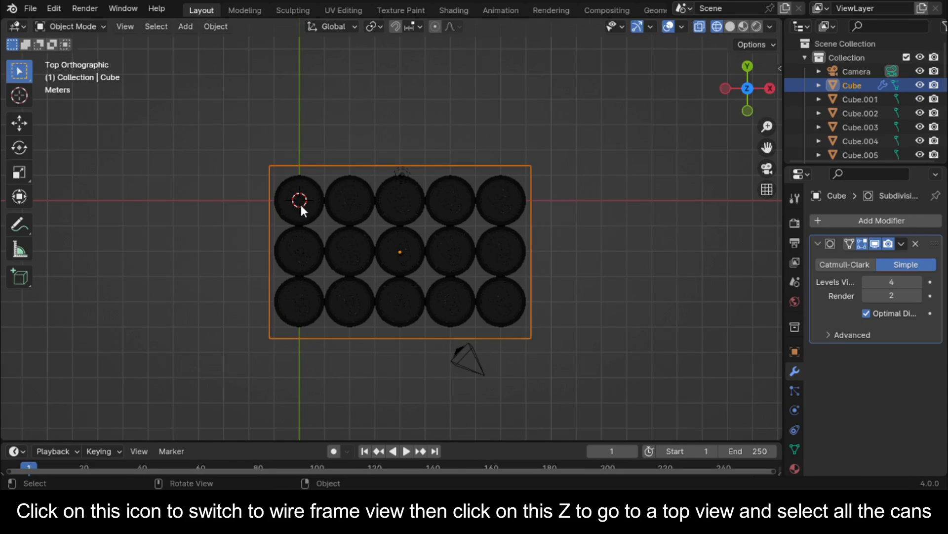
pyautogui.click(315, 207)
pyautogui.moveTo(318, 206); pyautogui.dragTo(498, 294)
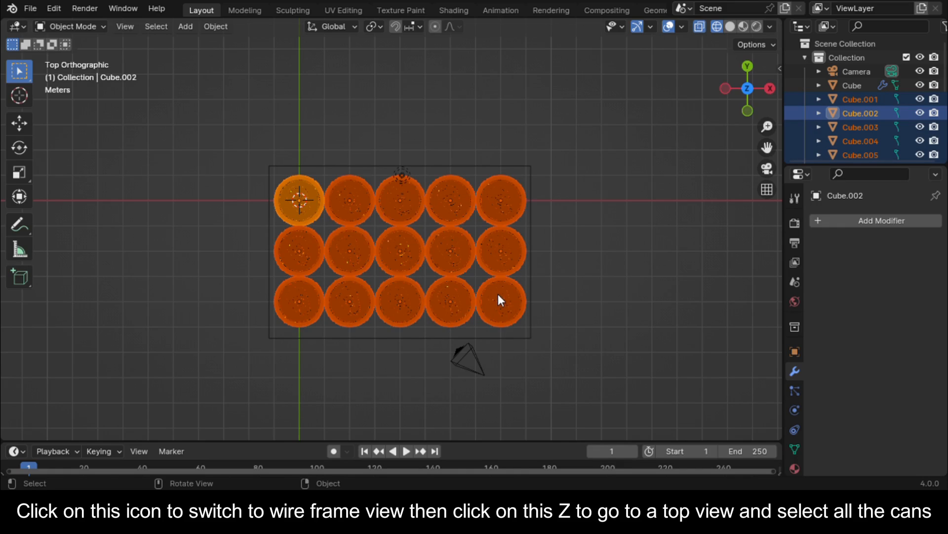
pyautogui.moveTo(639, 107); pyautogui.dragTo(481, 266, button='middle')
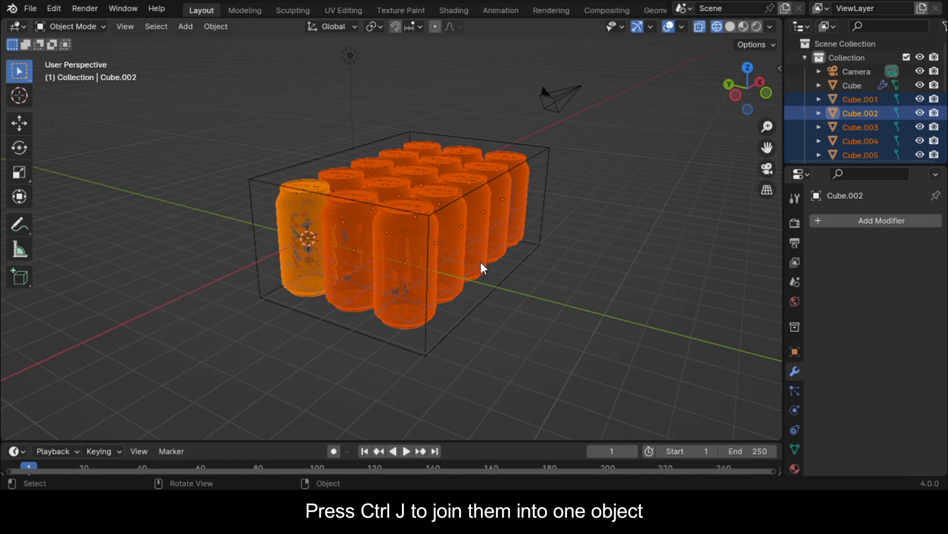
pyautogui.hotkey('ctrl', 'j')
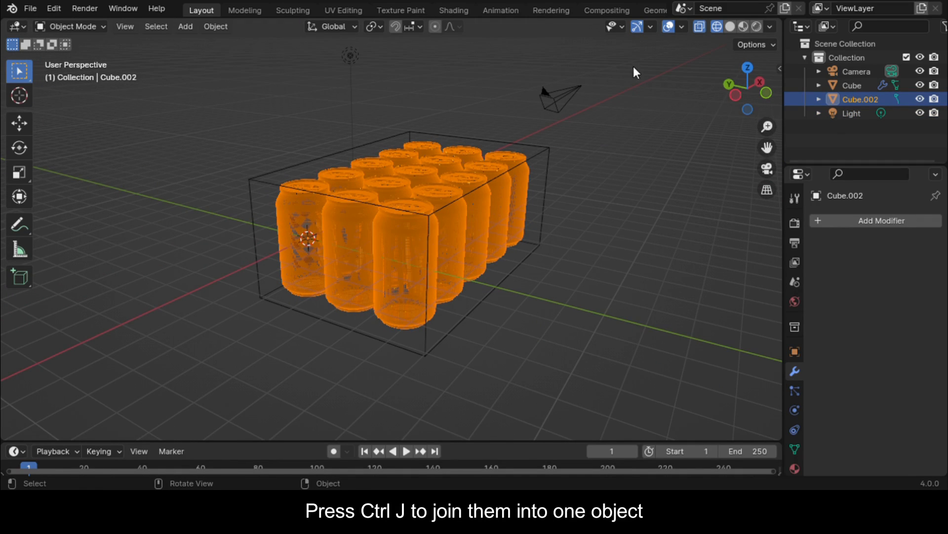
# Return to solid view and add a Shrinkwrap modifier to the enclosing cube with the joined cans, Cube.002, as target.
pyautogui.click(546, 156)
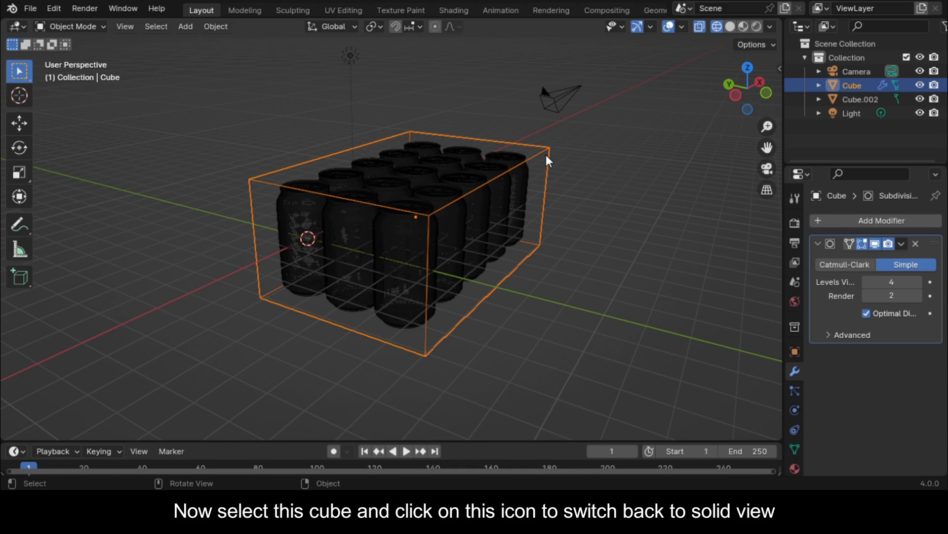
pyautogui.click(730, 27)
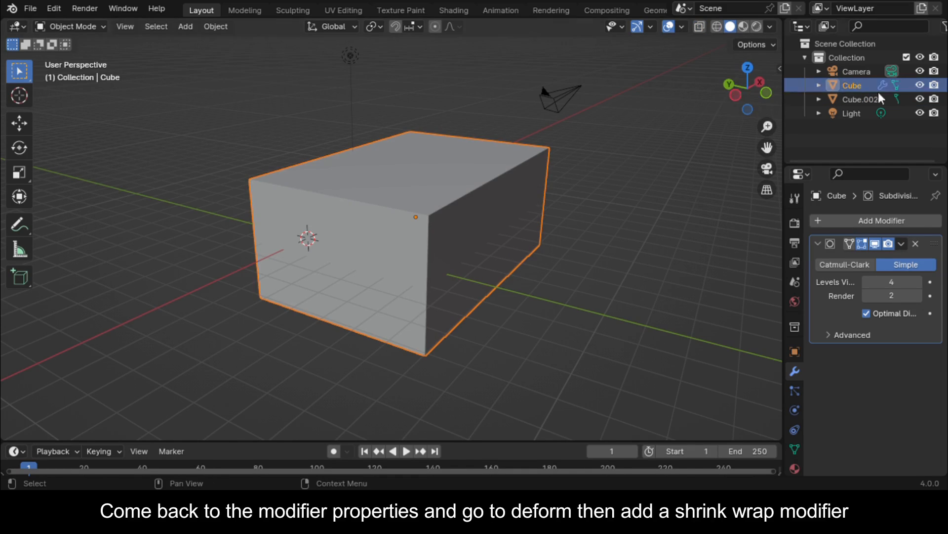
pyautogui.click(907, 220)
pyautogui.moveTo(905, 218)
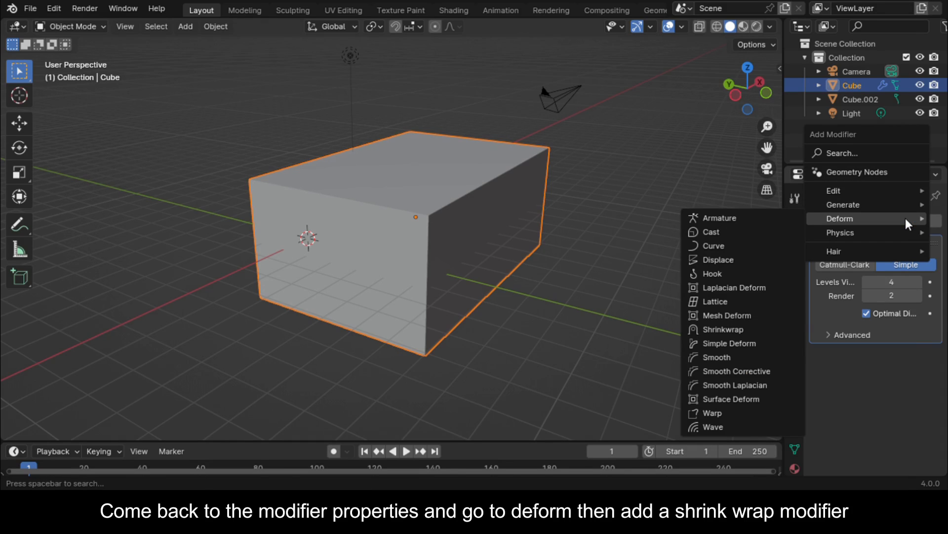
pyautogui.click(746, 329)
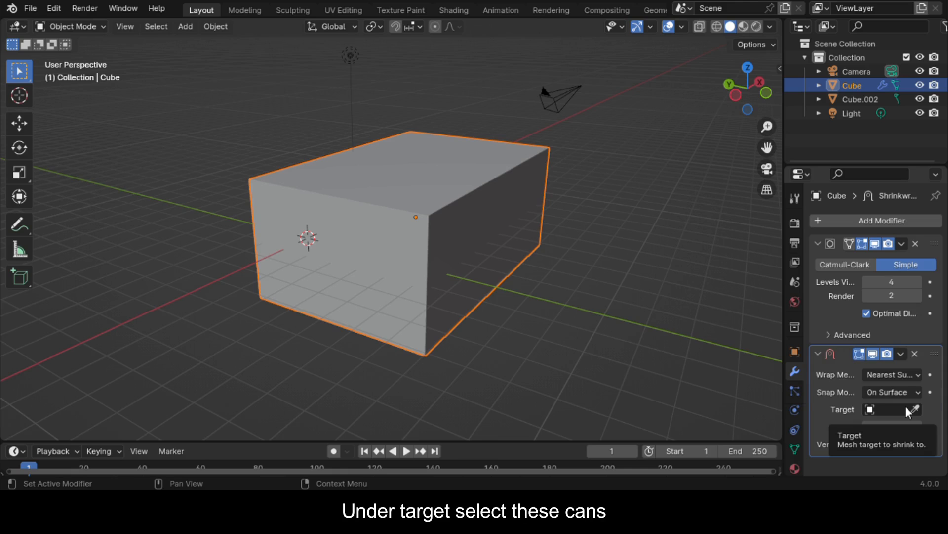
pyautogui.click(889, 409)
pyautogui.click(838, 259)
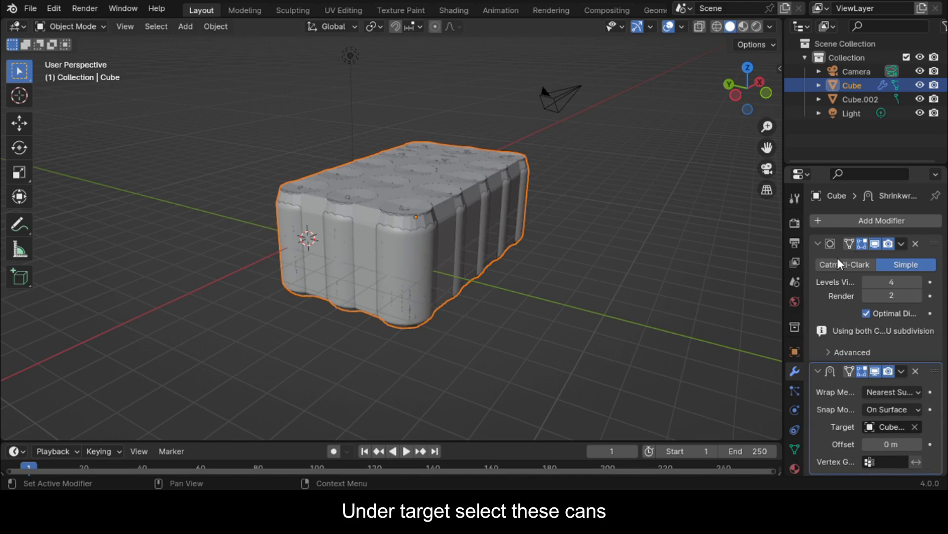
# Raise the viewport levels of the cube's Simple Subdivision Surface modifier to 5.
pyautogui.scroll(2, 485, 268)
pyautogui.moveTo(763, 97); pyautogui.dragTo(745, 93)
pyautogui.scroll(-1, 728, 136)
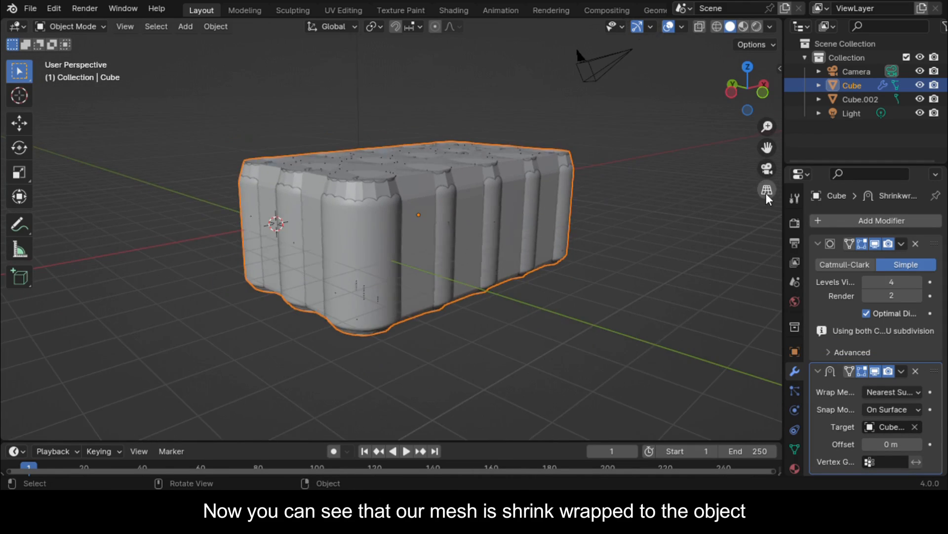
pyautogui.moveTo(766, 146); pyautogui.dragTo(817, 147)
pyautogui.scroll(1, 740, 150)
pyautogui.moveTo(754, 84); pyautogui.dragTo(745, 84)
pyautogui.scroll(-1, 744, 84)
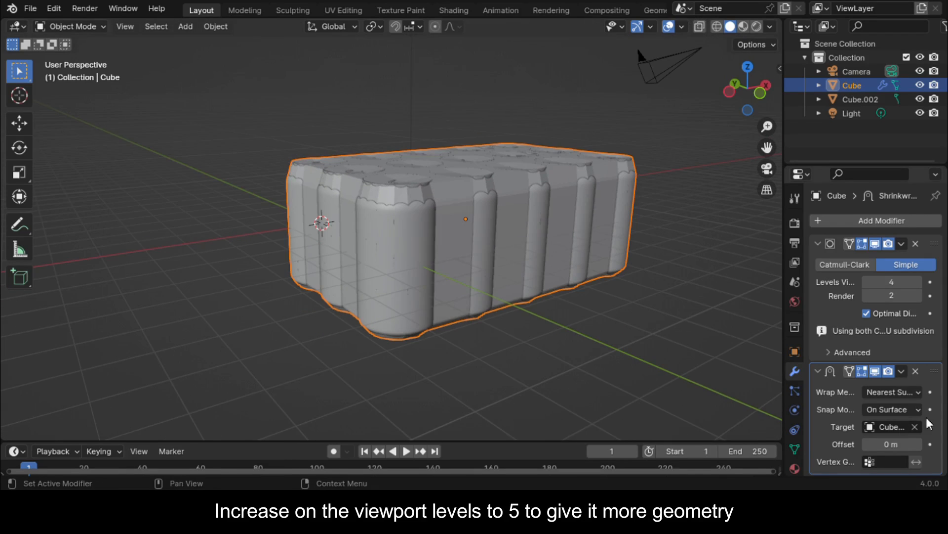
pyautogui.click(918, 282)
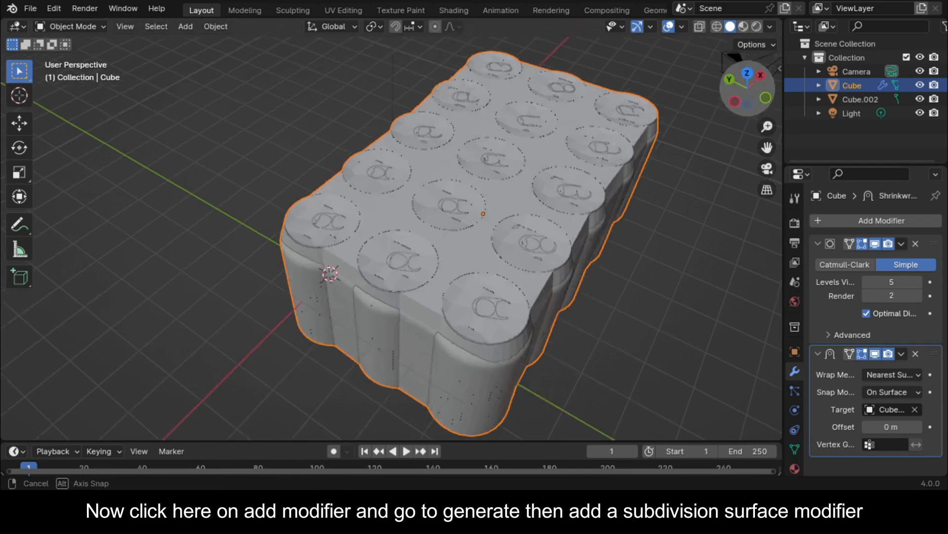
# Add a second Subdivision Surface modifier after the Shrinkwrap and set its viewport levels to 2.
pyautogui.moveTo(747, 83); pyautogui.dragTo(732, 99)
pyautogui.click(821, 220)
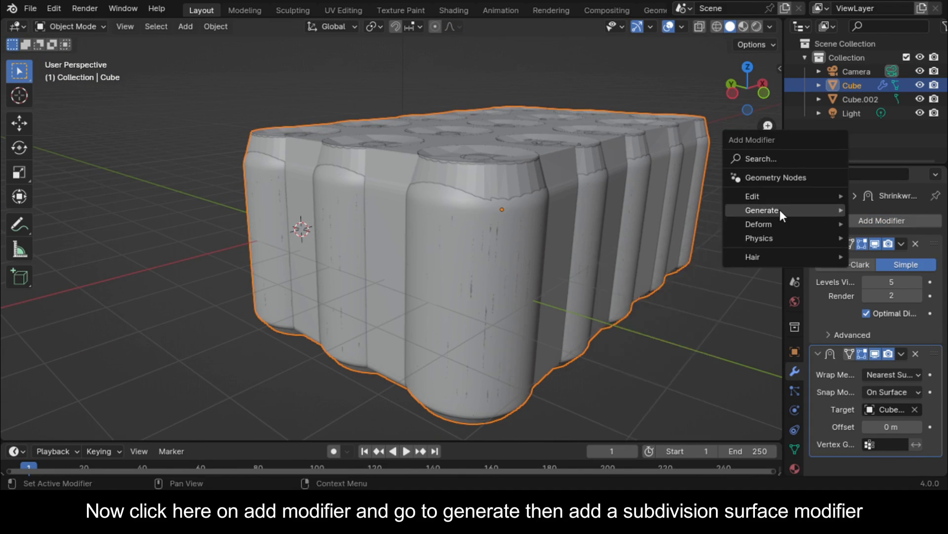
pyautogui.moveTo(779, 209)
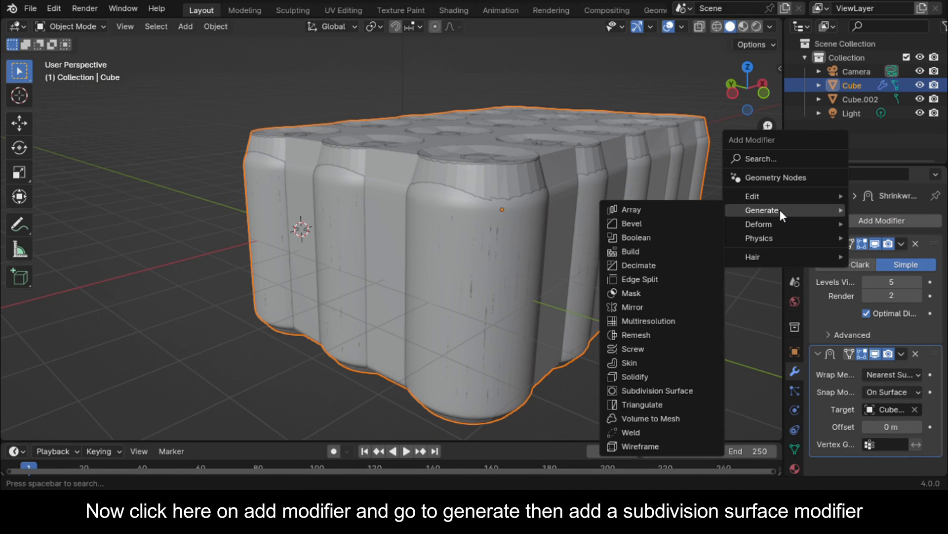
pyautogui.click(659, 391)
pyautogui.scroll(-5, 870, 428)
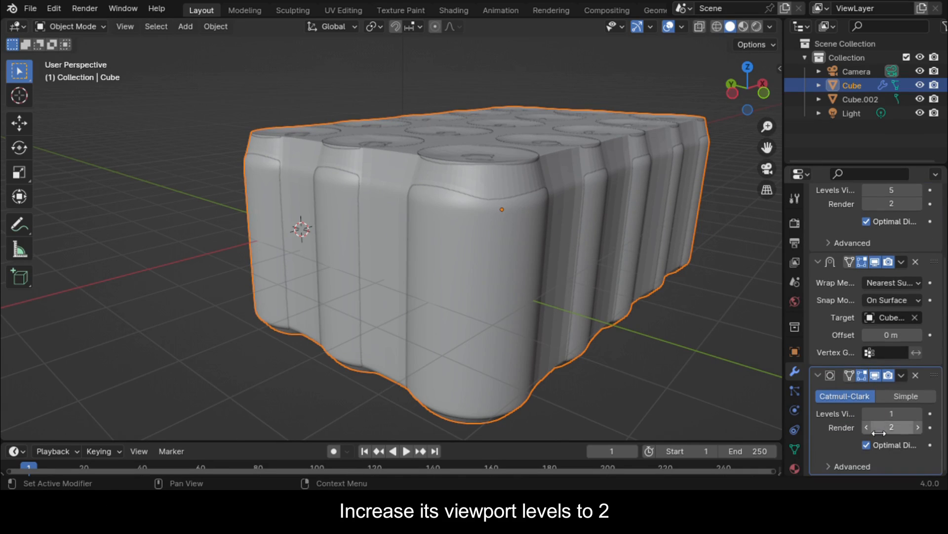
pyautogui.click(920, 414)
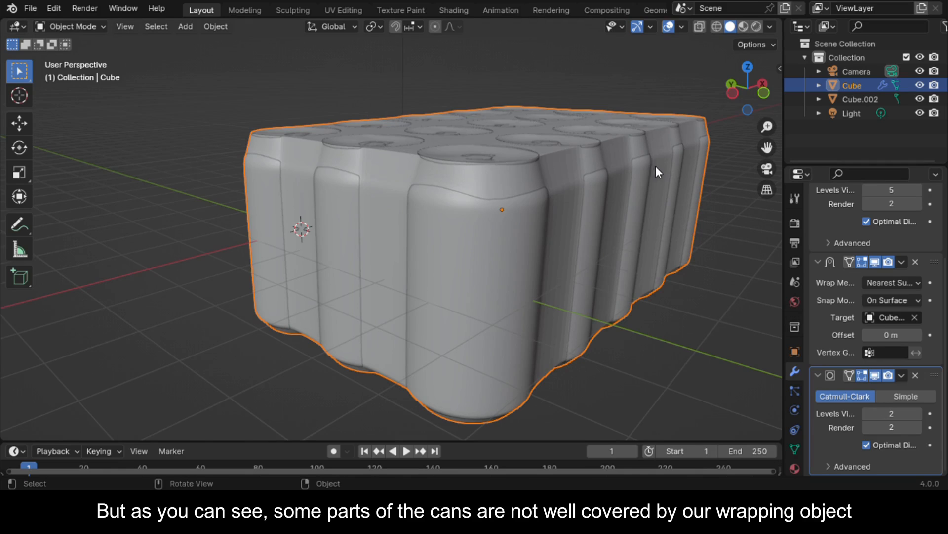
# Increase the Shrinkwrap offset to 0.02 m so the wrap covers the cans from above and below.
pyautogui.scroll(3, 691, 158)
pyautogui.moveTo(751, 87); pyautogui.dragTo(740, 47)
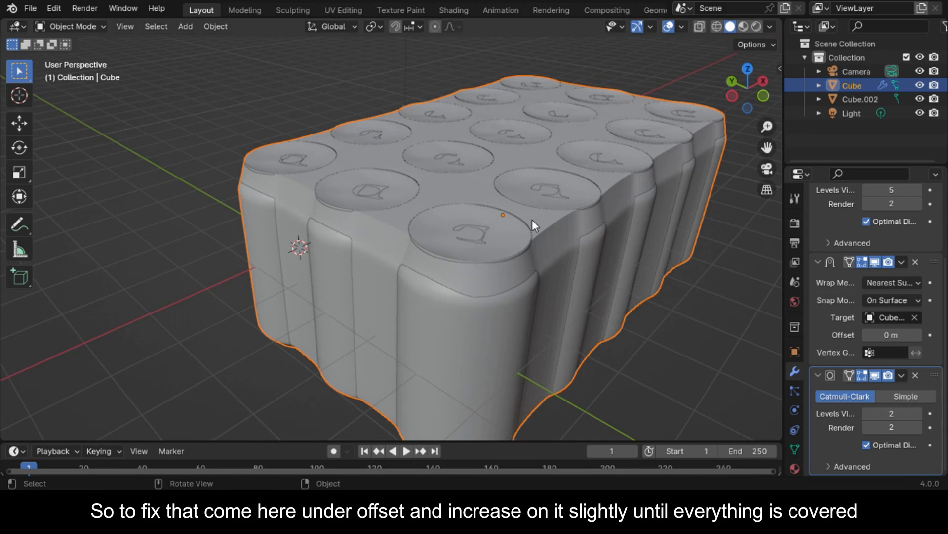
pyautogui.click(916, 335)
pyautogui.moveTo(749, 92); pyautogui.dragTo(744, 51)
pyautogui.click(918, 335)
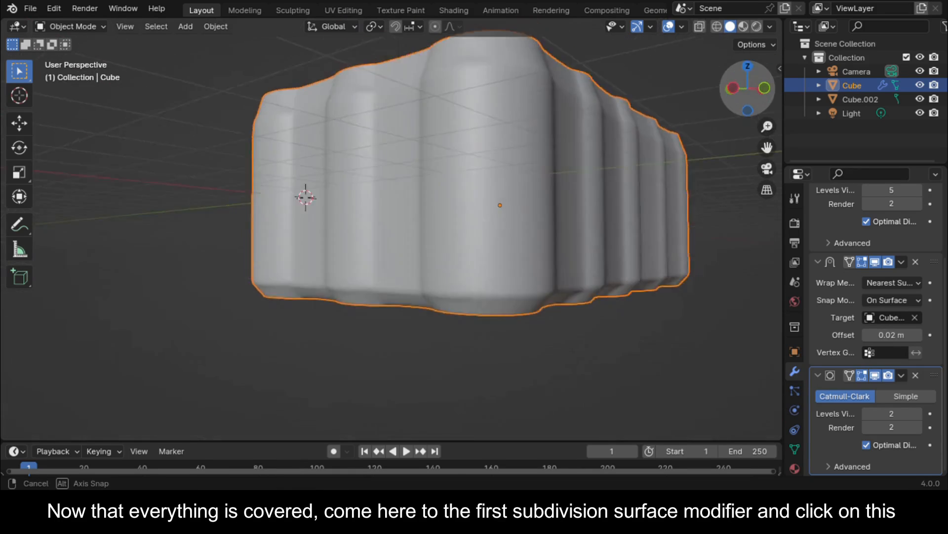
pyautogui.moveTo(747, 89); pyautogui.dragTo(748, 115)
# Apply the first Subdivision Surface modifier and the Shrinkwrap modifier, keeping the Catmull-Clark subdivision live.
pyautogui.scroll(3, 904, 232)
pyautogui.click(905, 229)
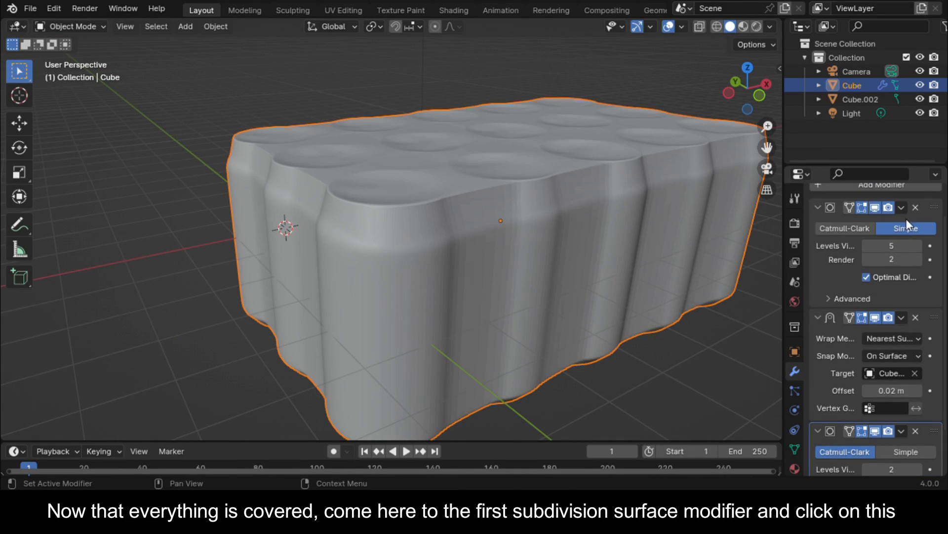
pyautogui.click(903, 206)
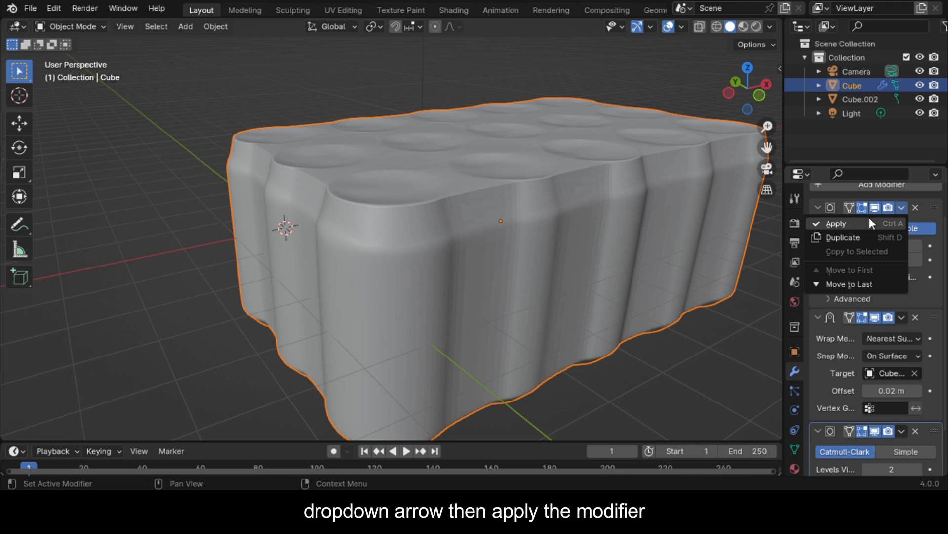
pyautogui.click(836, 224)
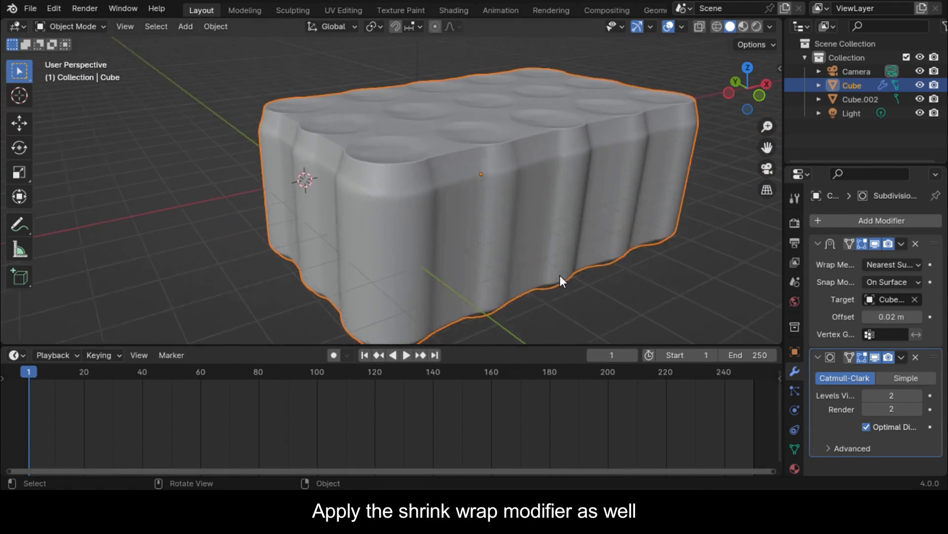
pyautogui.click(902, 244)
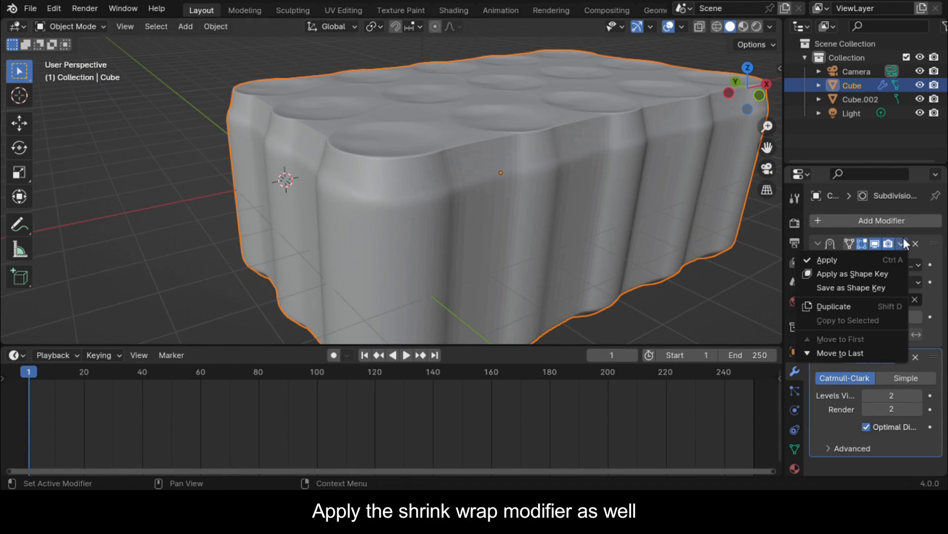
pyautogui.click(826, 258)
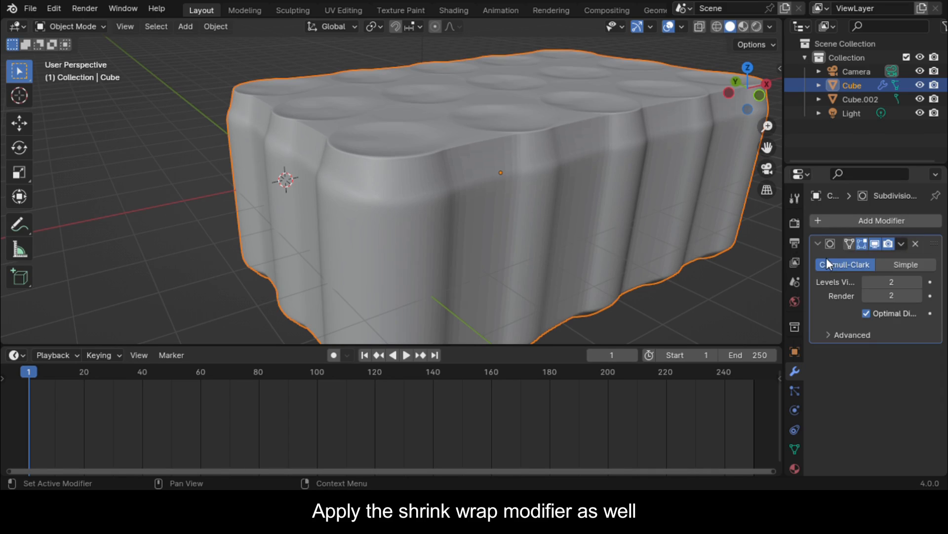
# Enter Edit Mode on the wrap and add two vertical edge loops in the right-hand gap between cans on the -X end.
pyautogui.moveTo(755, 89); pyautogui.dragTo(741, 95)
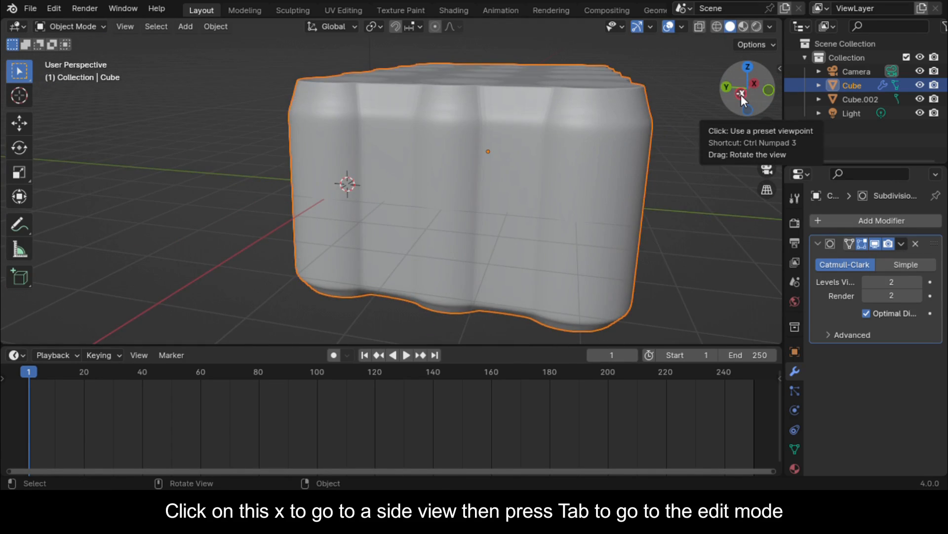
pyautogui.click(741, 95)
pyautogui.press('Tab')
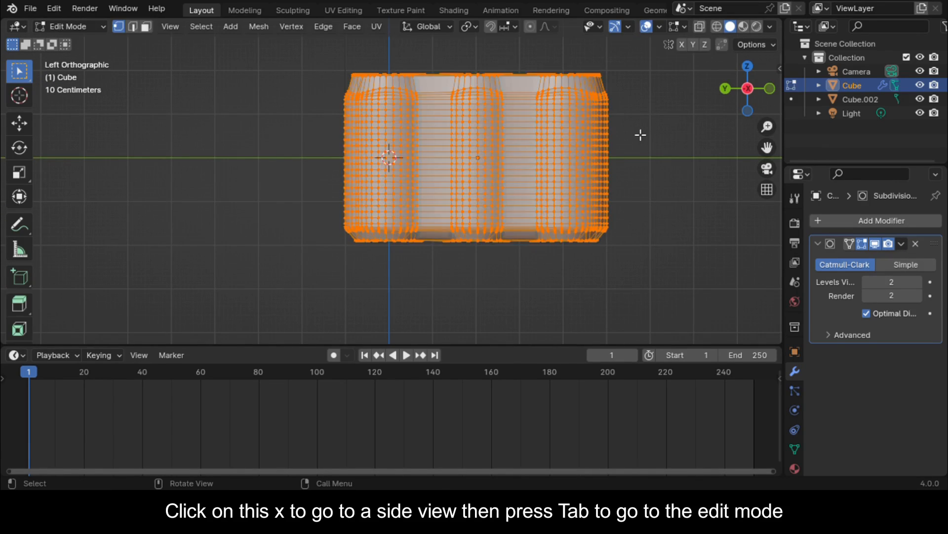
pyautogui.moveTo(767, 146); pyautogui.dragTo(767, 140)
pyautogui.moveTo(741, 95); pyautogui.dragTo(721, 113)
pyautogui.hotkey('ctrl', 'r')
pyautogui.scroll(1, 536, 142)
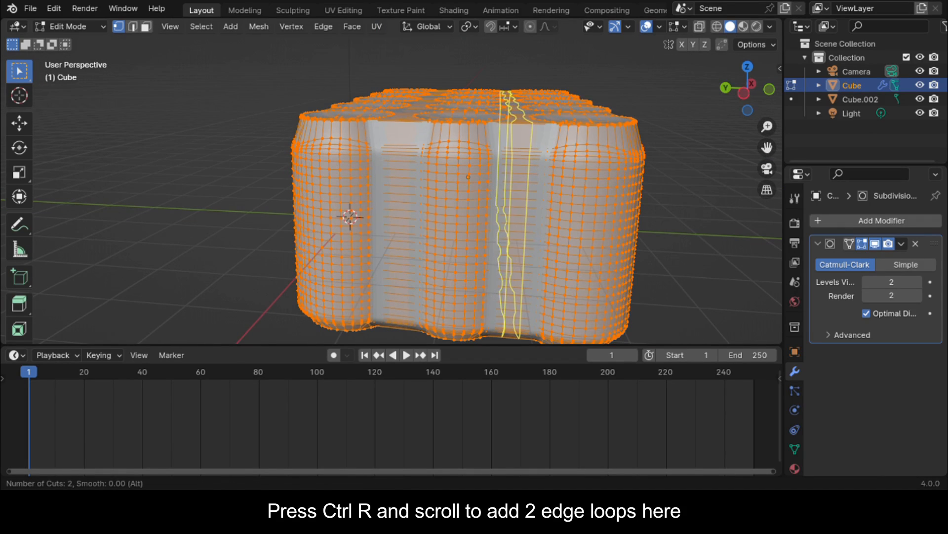
pyautogui.click(531, 138)
pyautogui.click(537, 144)
pyautogui.press('1')
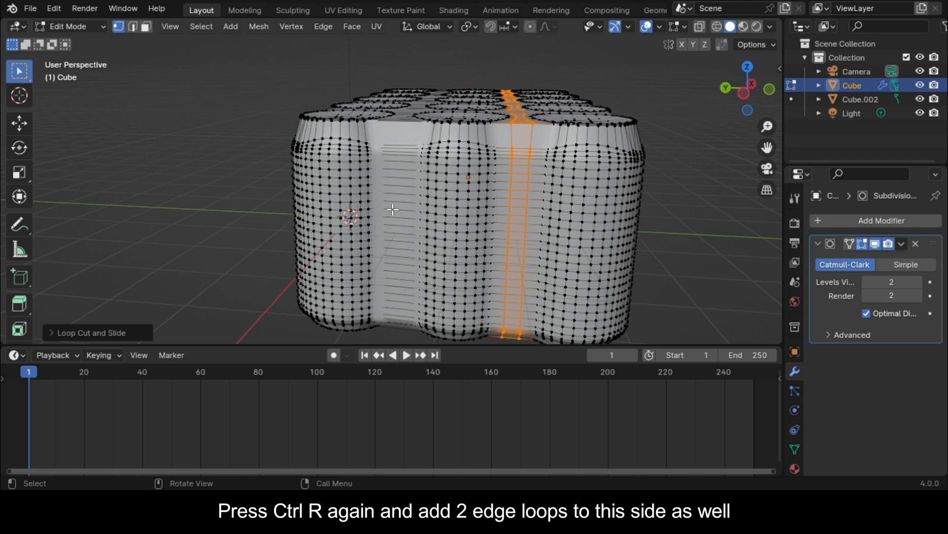
# Add two unslid vertical edge loops in the other gap between cans on the wrap's -X end.
pyautogui.hotkey('ctrl', 'r')
pyautogui.scroll(1, 413, 147)
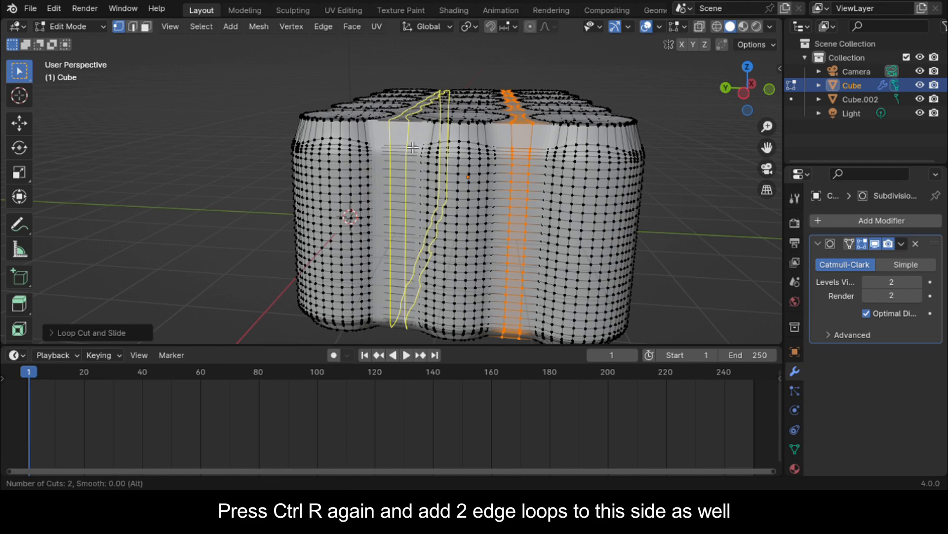
pyautogui.click(408, 143)
pyautogui.rightClick(413, 147)
pyautogui.press('1')
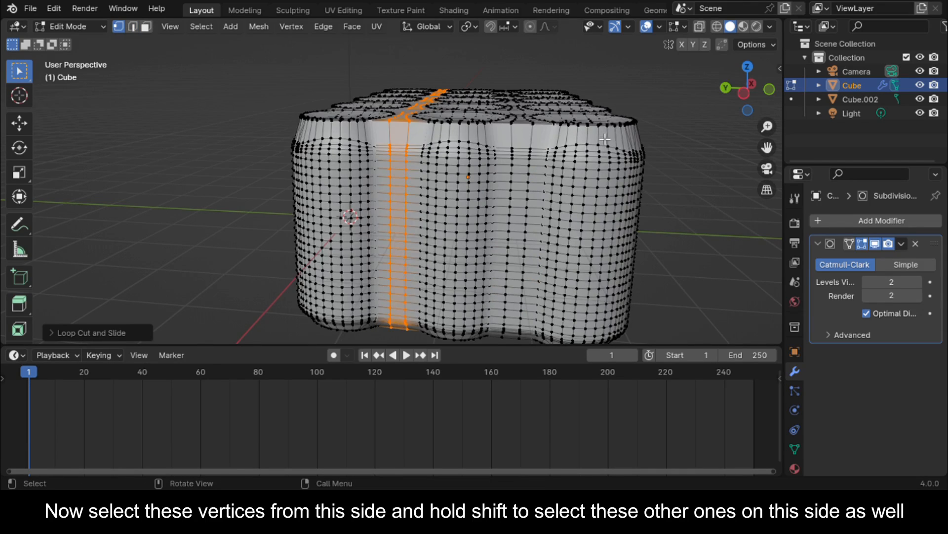
# With X-ray on in the -X side view, select the middle vertices of both loop pairs and delete their faces to cut slots.
pyautogui.click(744, 92)
pyautogui.click(700, 27)
pyautogui.moveTo(432, 108); pyautogui.dragTo(475, 163)
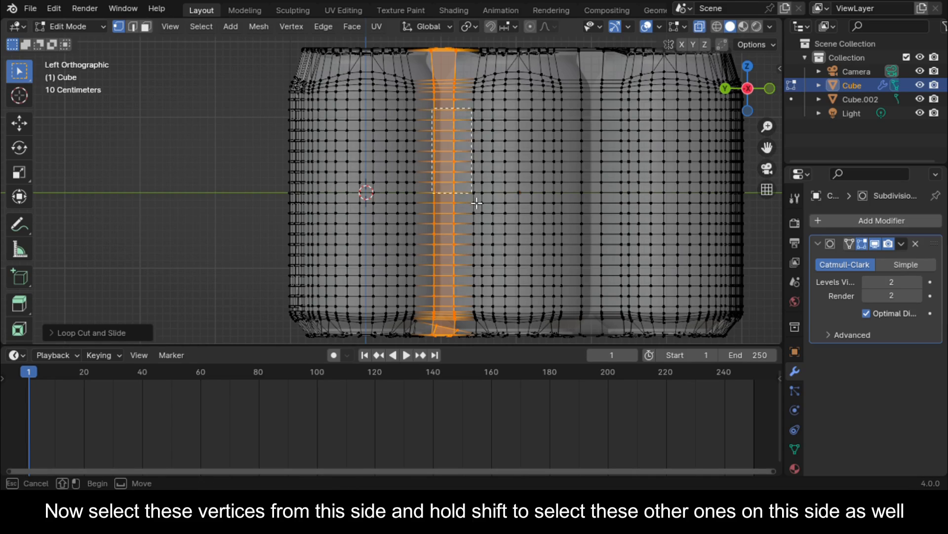
pyautogui.moveTo(466, 282); pyautogui.dragTo(467, 282)
pyautogui.keyDown('shift'); pyautogui.moveTo(579, 107); pyautogui.dragTo(621, 288); pyautogui.keyUp('shift')
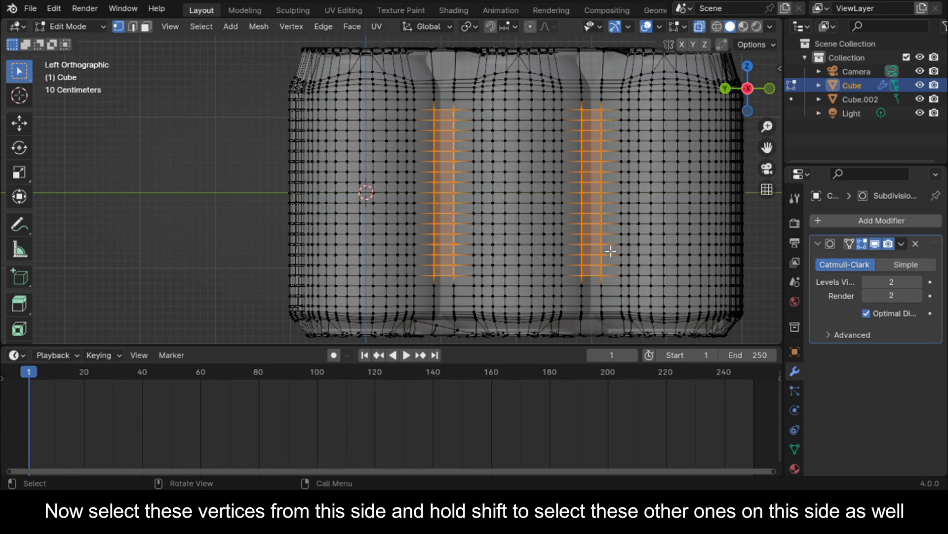
pyautogui.press('Delete')
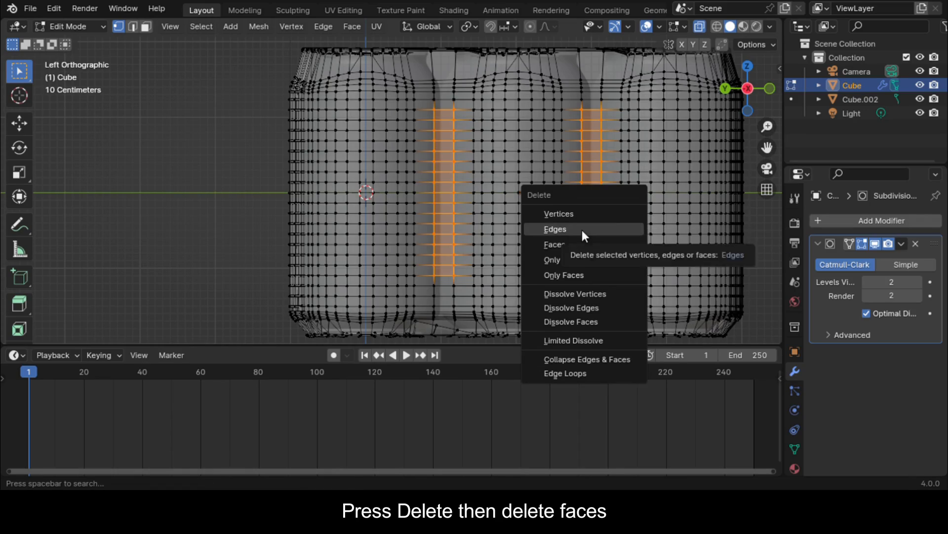
pyautogui.click(582, 244)
# Return to Object Mode, turn off X-ray and deselect the wrap to show the slotted package.
pyautogui.moveTo(749, 94); pyautogui.dragTo(716, 114)
pyautogui.scroll(-5, 593, 245)
pyautogui.press('Tab')
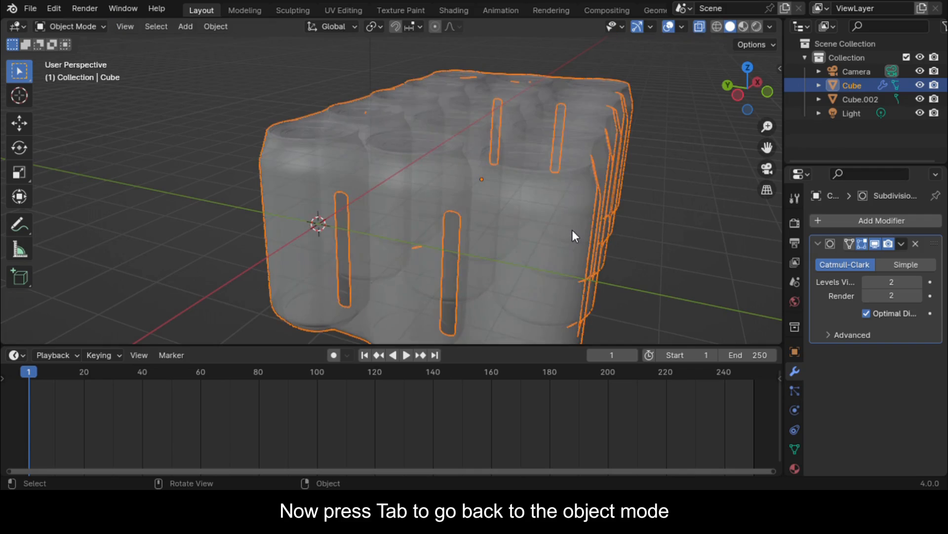
pyautogui.scroll(-1, 580, 170)
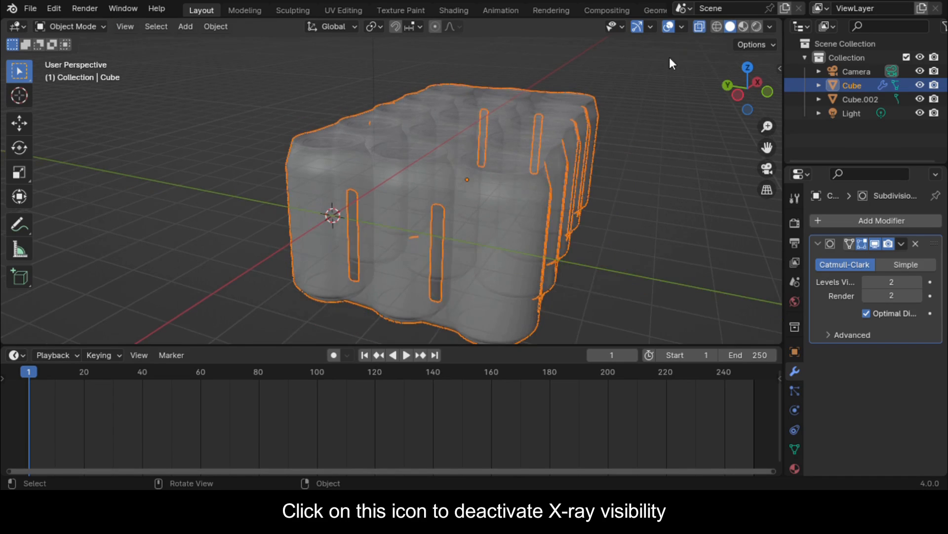
pyautogui.click(699, 28)
pyautogui.click(675, 191)
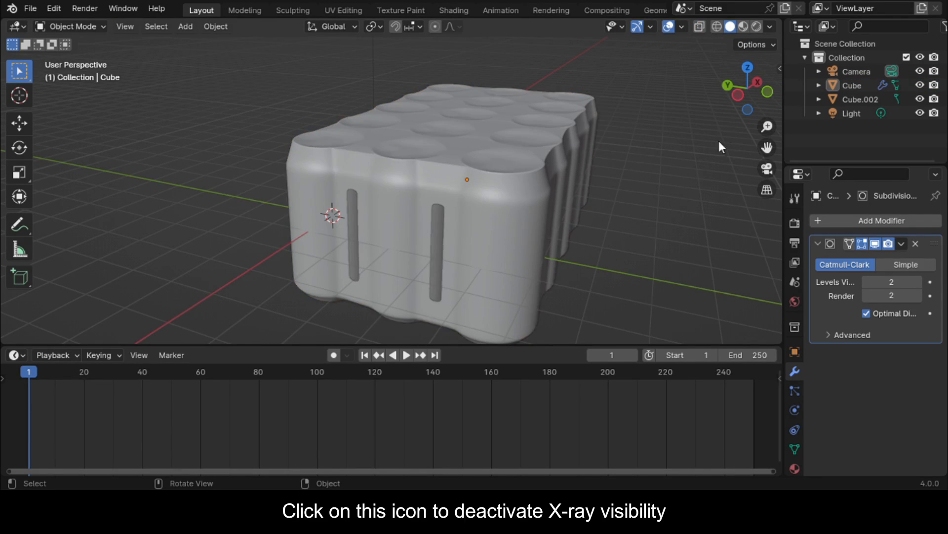
pyautogui.moveTo(741, 96); pyautogui.dragTo(761, 94)
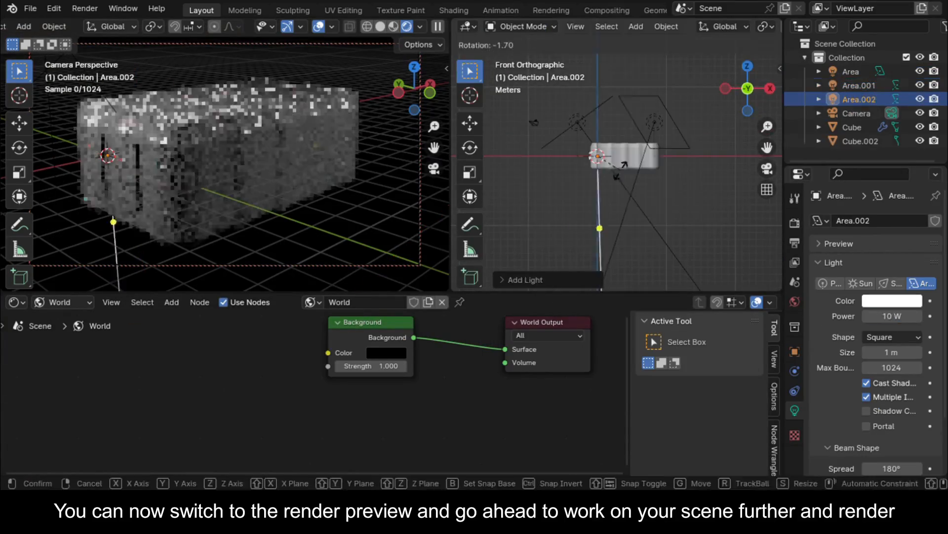
# Start adding another light to the scene around the can package.
pyautogui.hotkey('shift', 'a')
pyautogui.moveTo(553, 226)
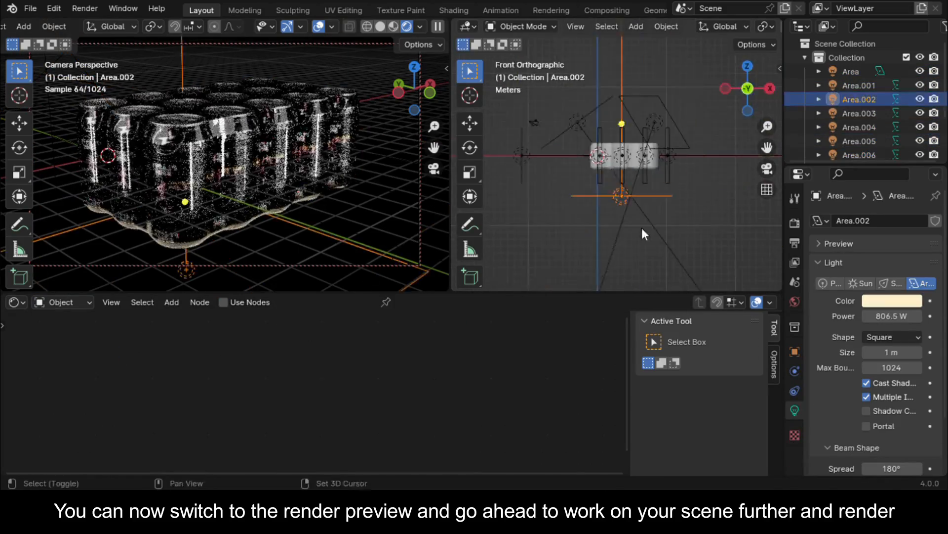